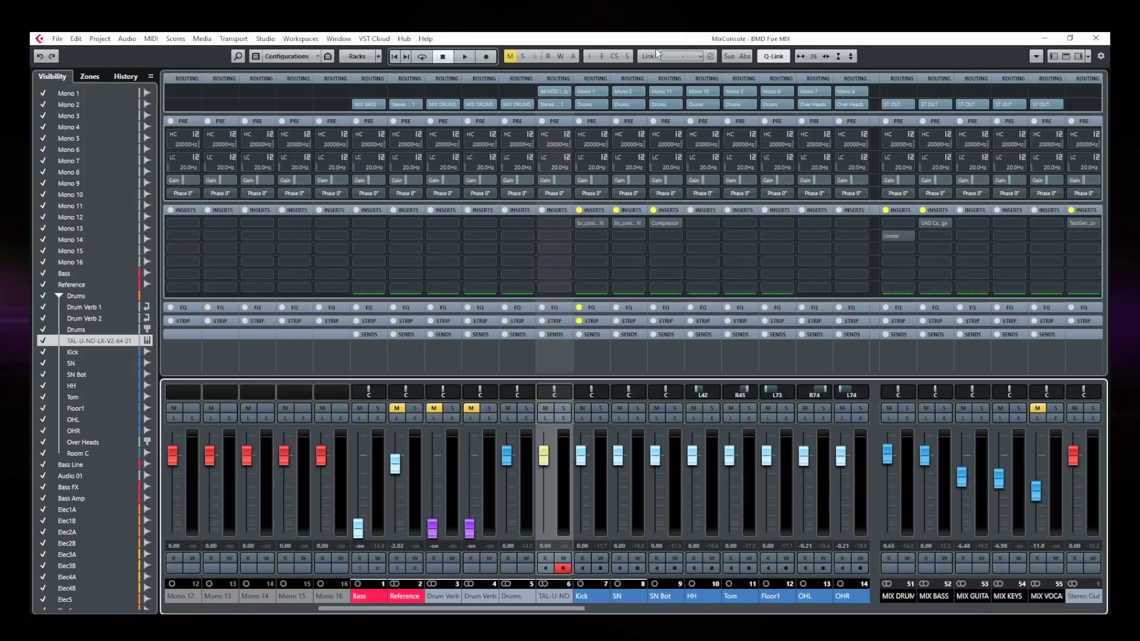
Step: Close the MixConsole and scroll through the bass, drum, guitar and vocal tracks in the arrangement
{"action": "key", "text": "F3"}
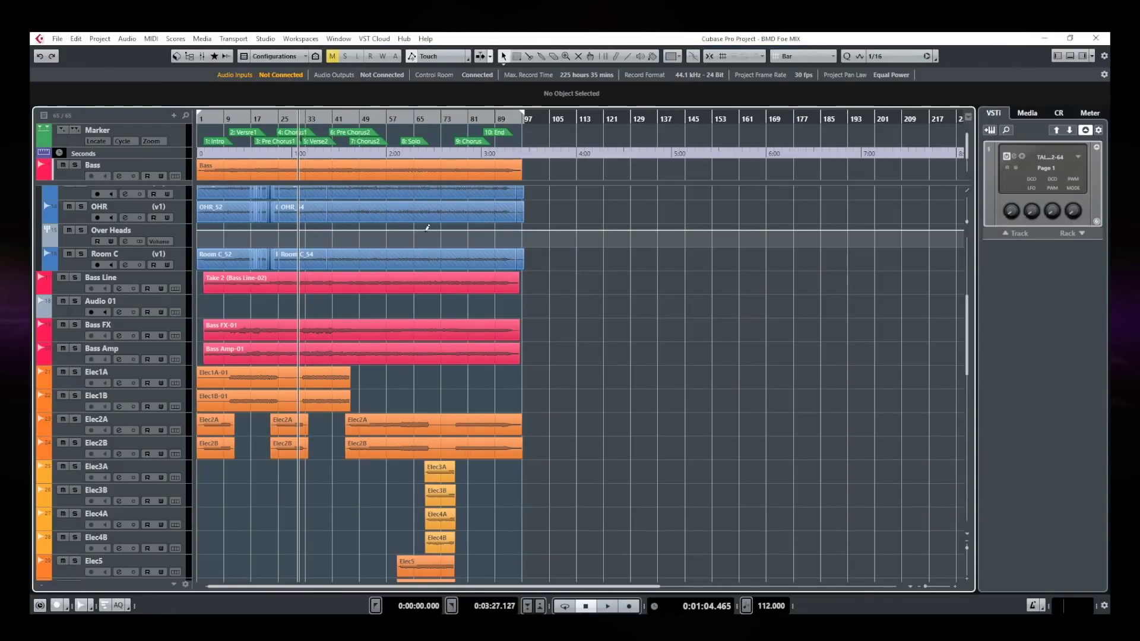
{"action": "scroll", "coordinate": [371, 324], "scroll_direction": "down", "scroll_amount": 10}
{"action": "scroll", "coordinate": [380, 309], "scroll_direction": "up", "scroll_amount": 7}
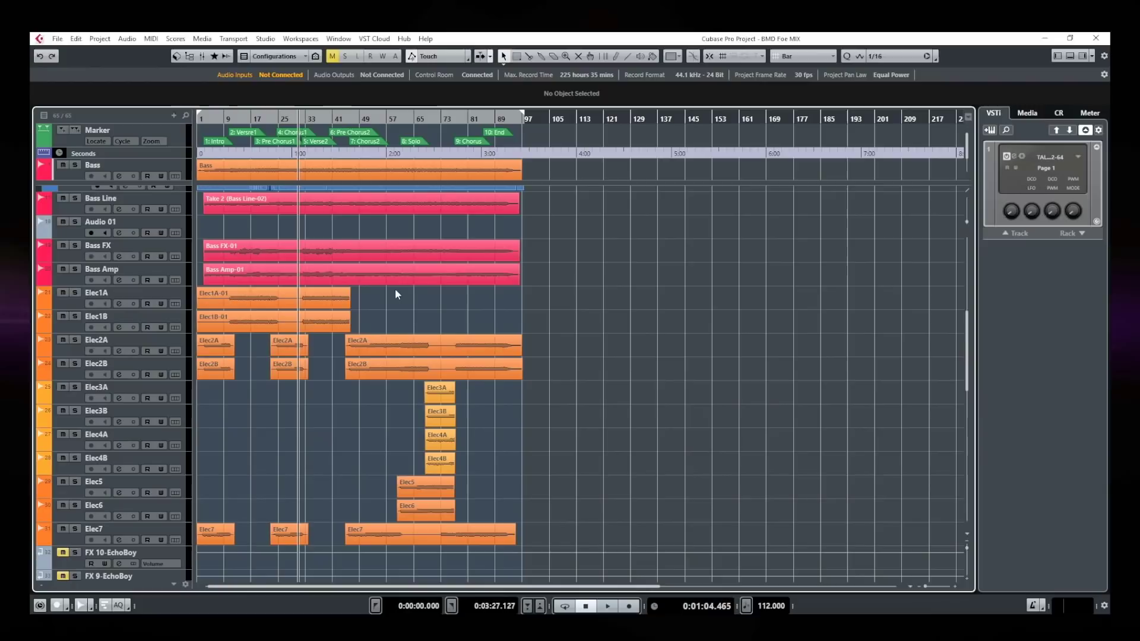
{"action": "scroll", "coordinate": [227, 293], "scroll_direction": "up", "scroll_amount": 10}
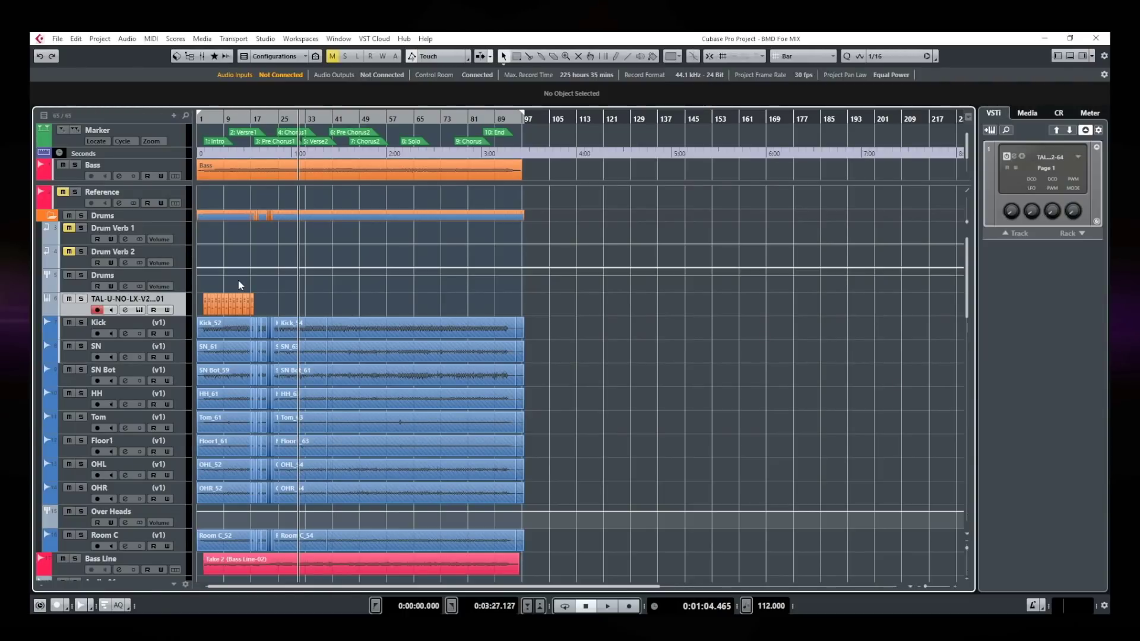
{"action": "scroll", "coordinate": [271, 270], "scroll_direction": "up", "scroll_amount": 5, "text": "ctrl"}
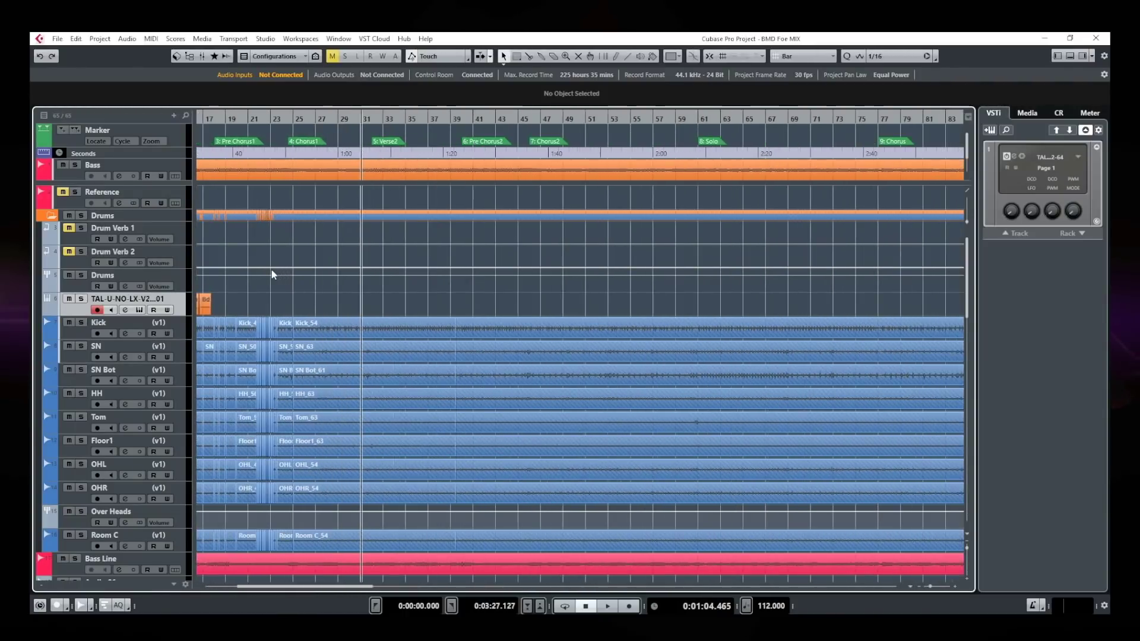
{"action": "scroll", "coordinate": [380, 451], "scroll_direction": "left", "scroll_amount": 4}
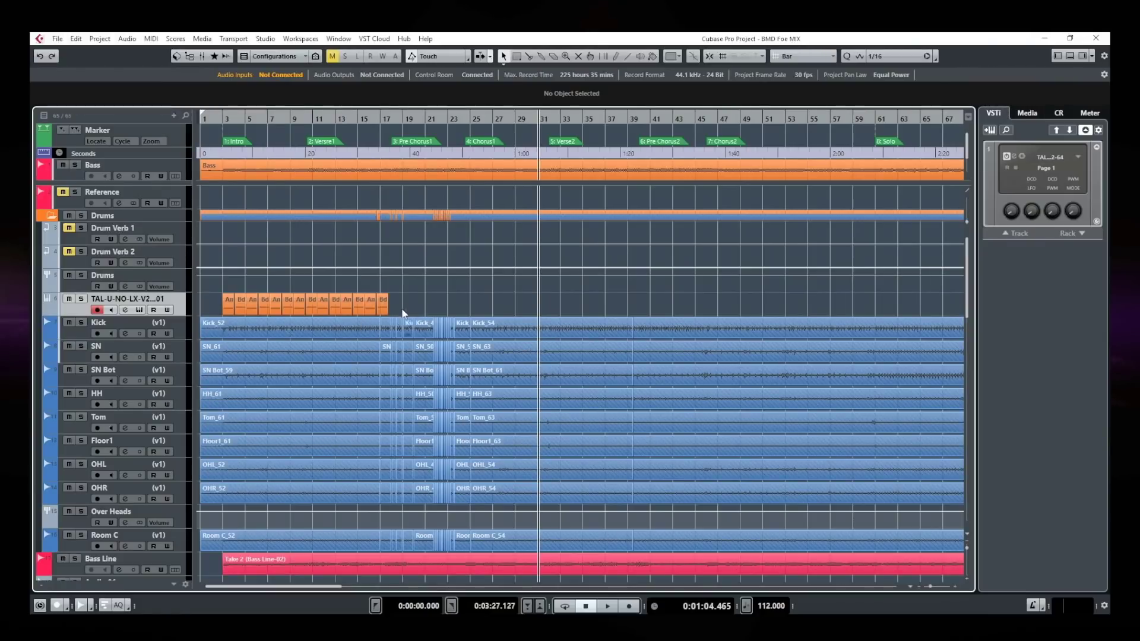
{"action": "scroll", "coordinate": [365, 298], "scroll_direction": "up", "scroll_amount": 5}
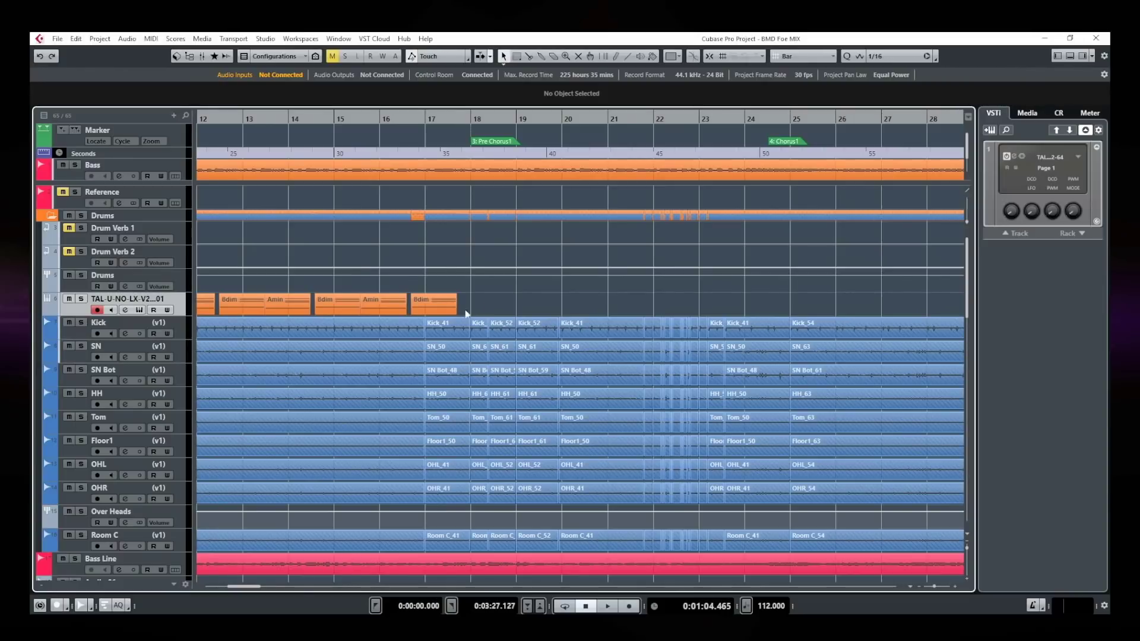
{"action": "scroll", "coordinate": [469, 306], "scroll_direction": "down", "scroll_amount": 6}
{"action": "scroll", "coordinate": [446, 315], "scroll_direction": "down", "scroll_amount": 3}
{"action": "scroll", "coordinate": [446, 315], "scroll_direction": "down", "scroll_amount": 6}
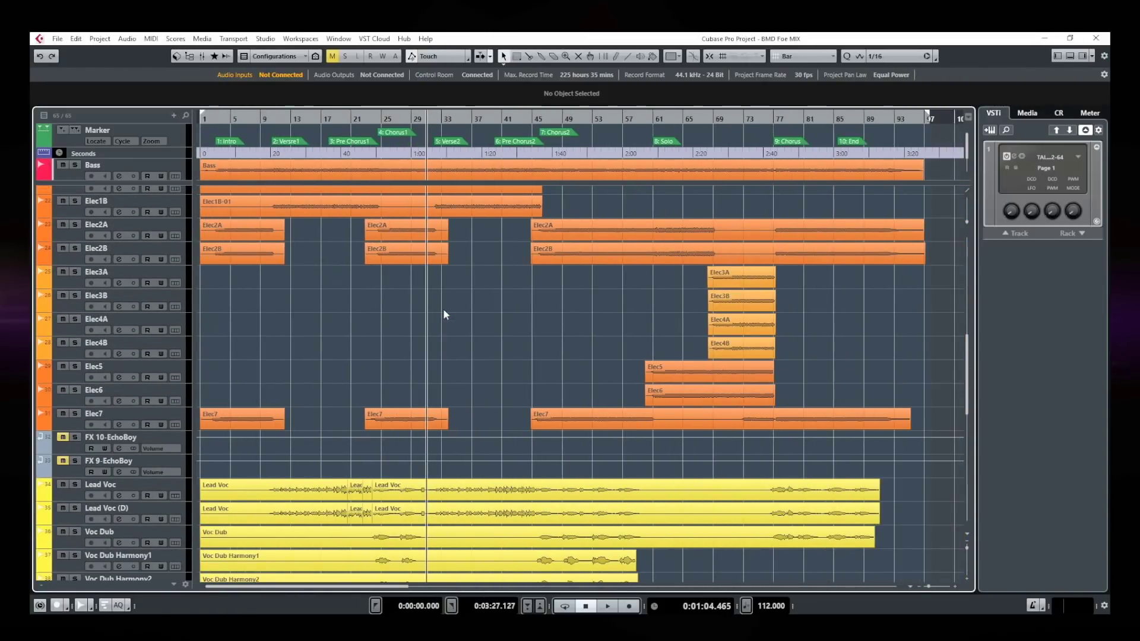
{"action": "scroll", "coordinate": [416, 311], "scroll_direction": "down", "scroll_amount": 3}
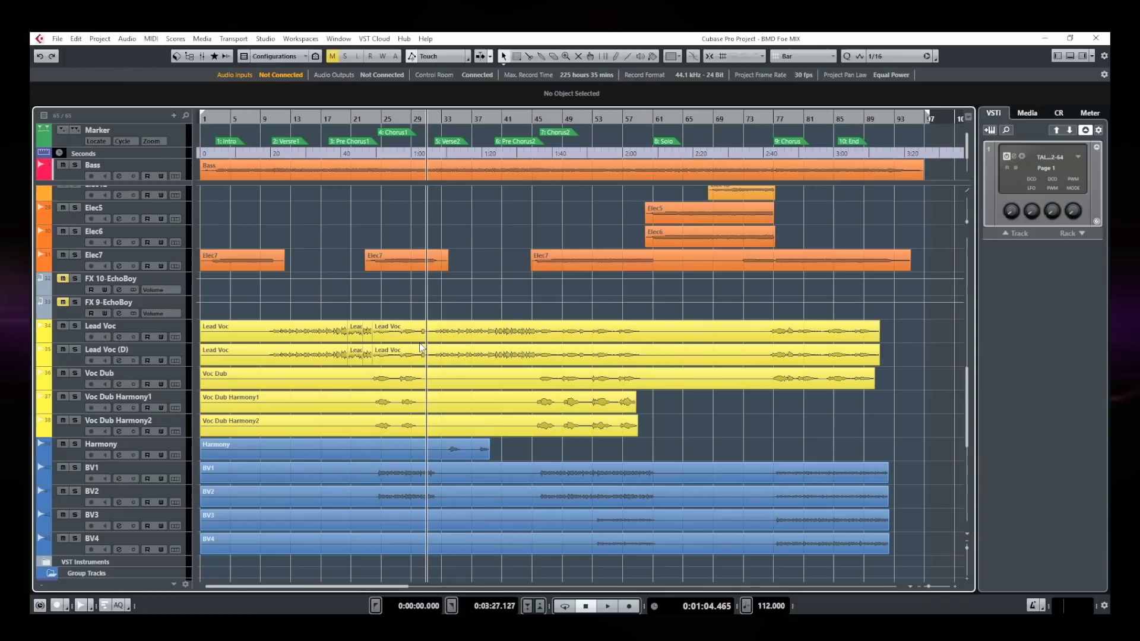
Step: Reopen the MixConsole and widen it to the left and extend it downward to show more channels
{"action": "key", "text": "F3"}
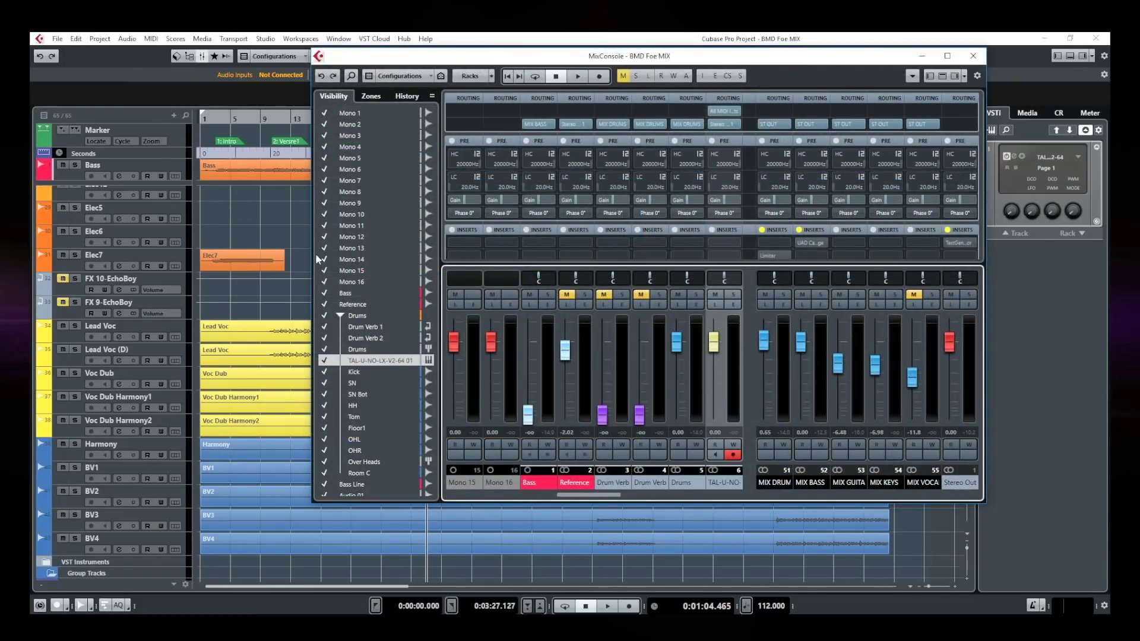
{"action": "left_click_drag", "start_coordinate": [312, 260], "coordinate": [48, 261]}
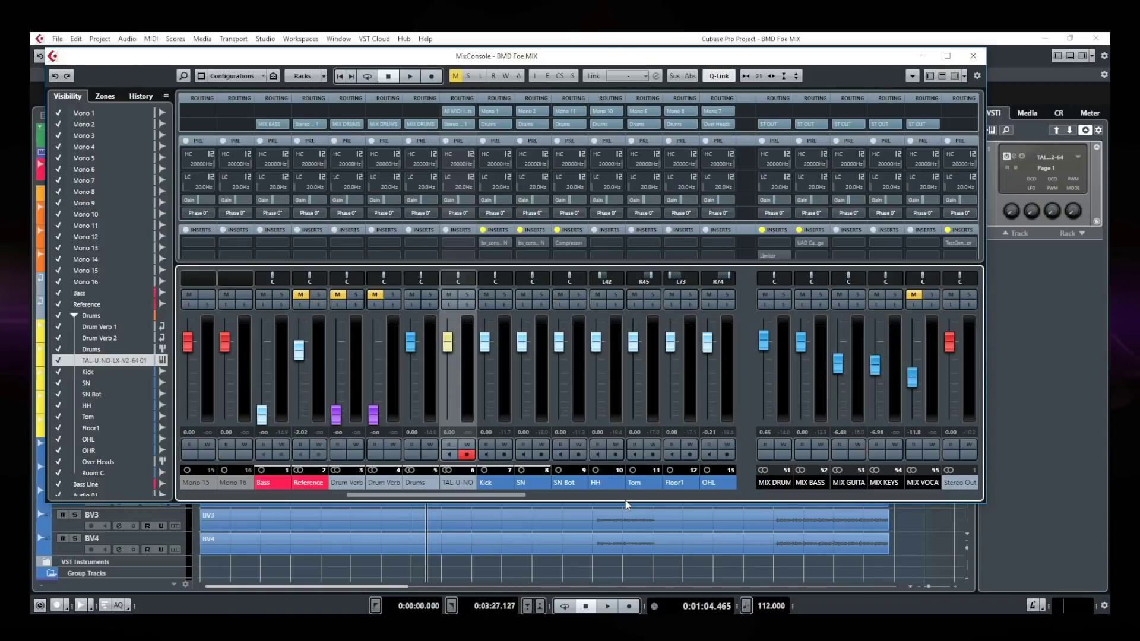
{"action": "left_click_drag", "start_coordinate": [973, 504], "coordinate": [1106, 586]}
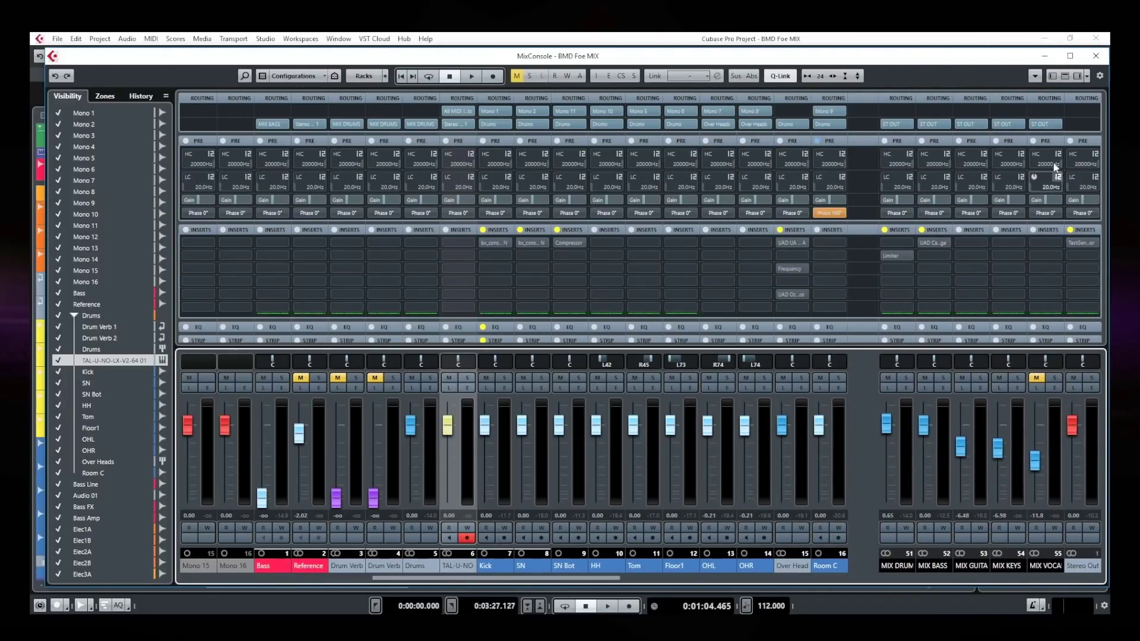
Step: Use Reset MixConsole Channels with Reset All to clear inserts and return faders to 0.00
{"action": "left_click", "coordinate": [1035, 75]}
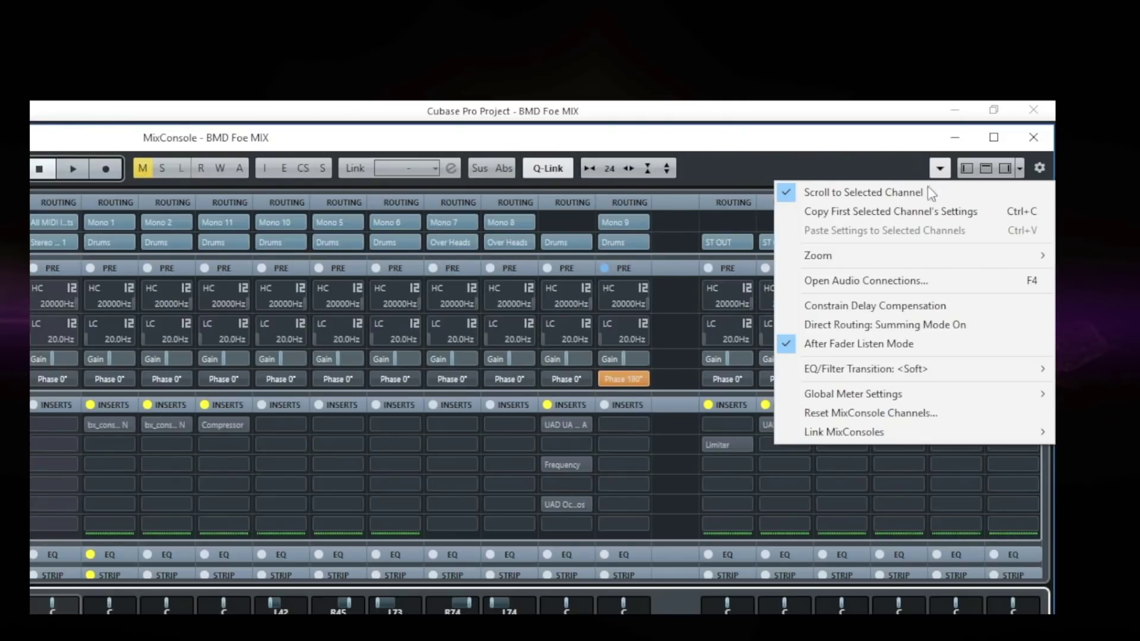
{"action": "left_click", "coordinate": [893, 419]}
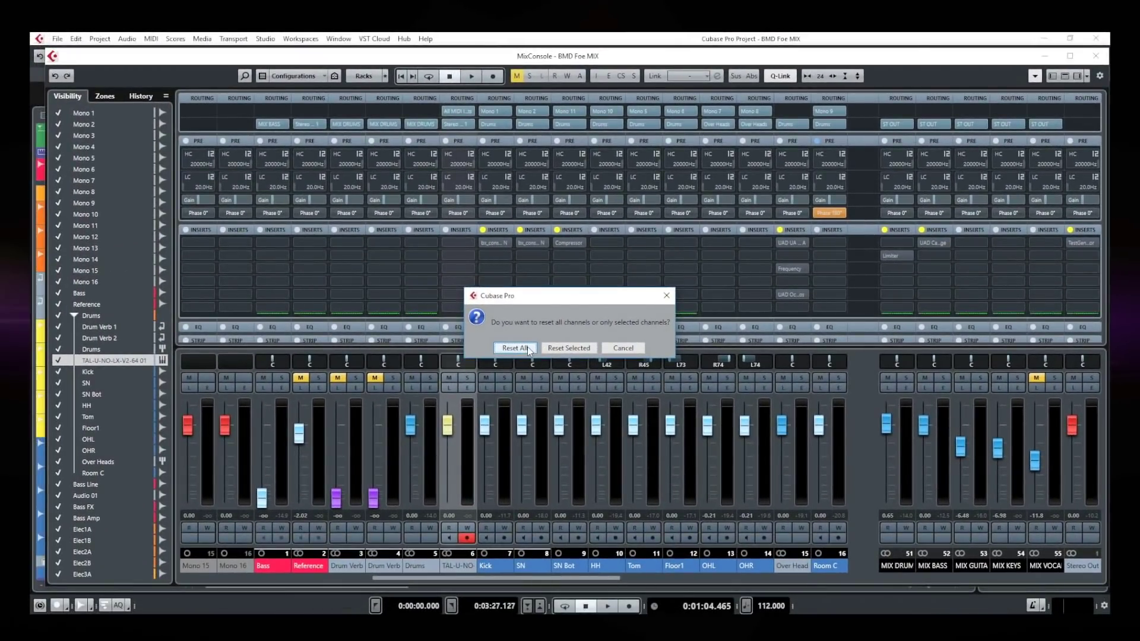
{"action": "left_click", "coordinate": [527, 348]}
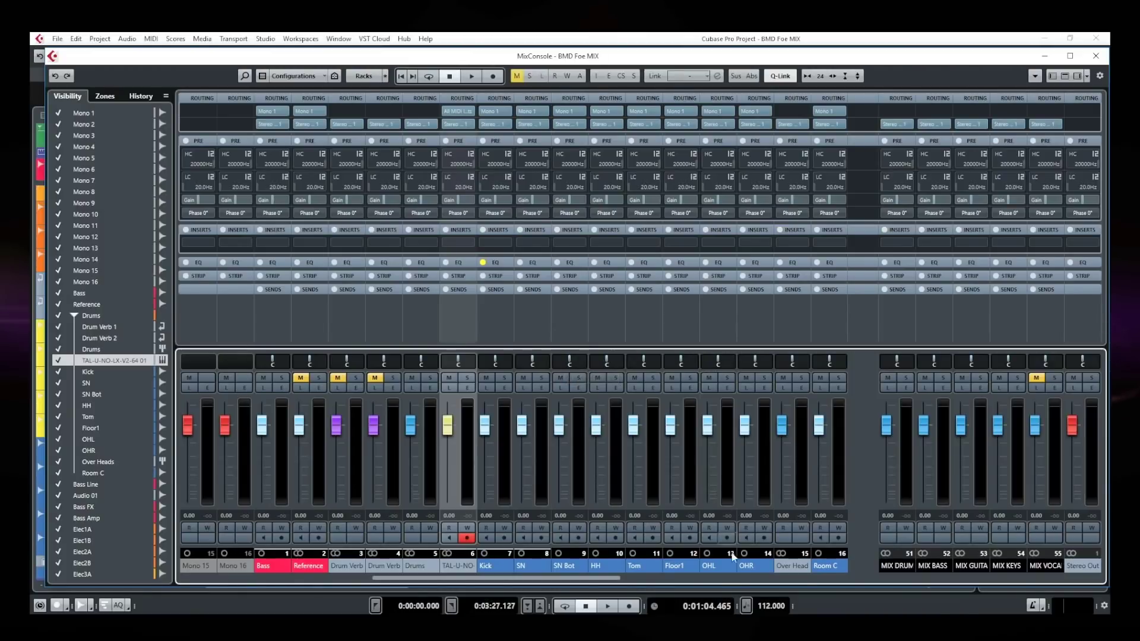
{"action": "left_click_drag", "start_coordinate": [612, 576], "coordinate": [757, 589]}
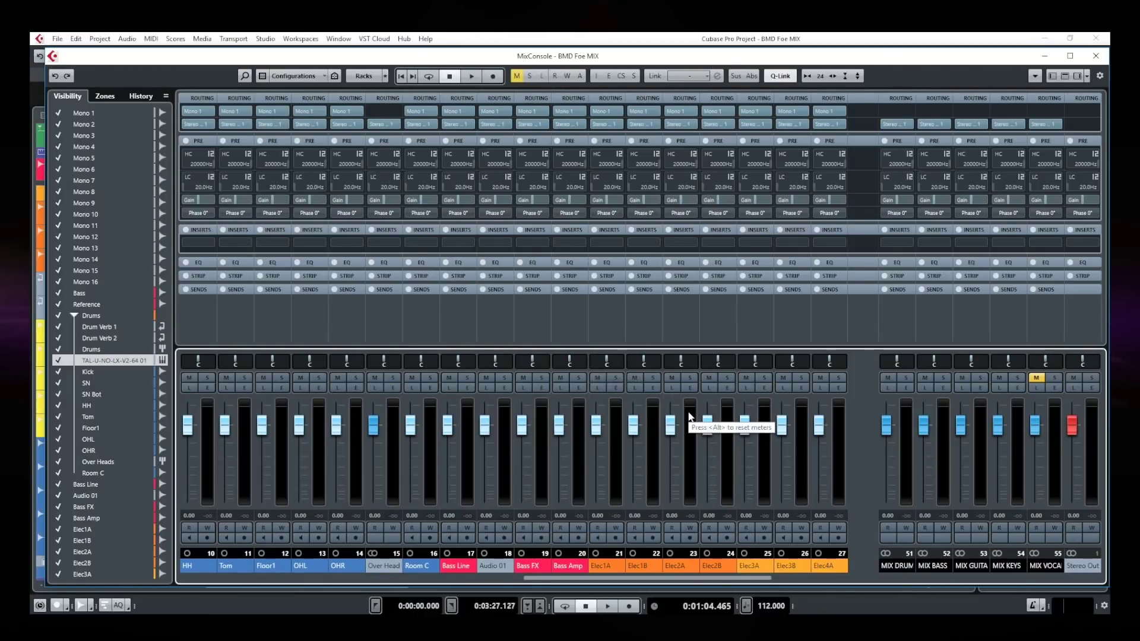
Step: Close the mixer, zoom out, and set the locators to the Elec5 event's range
{"action": "key", "text": "F3"}
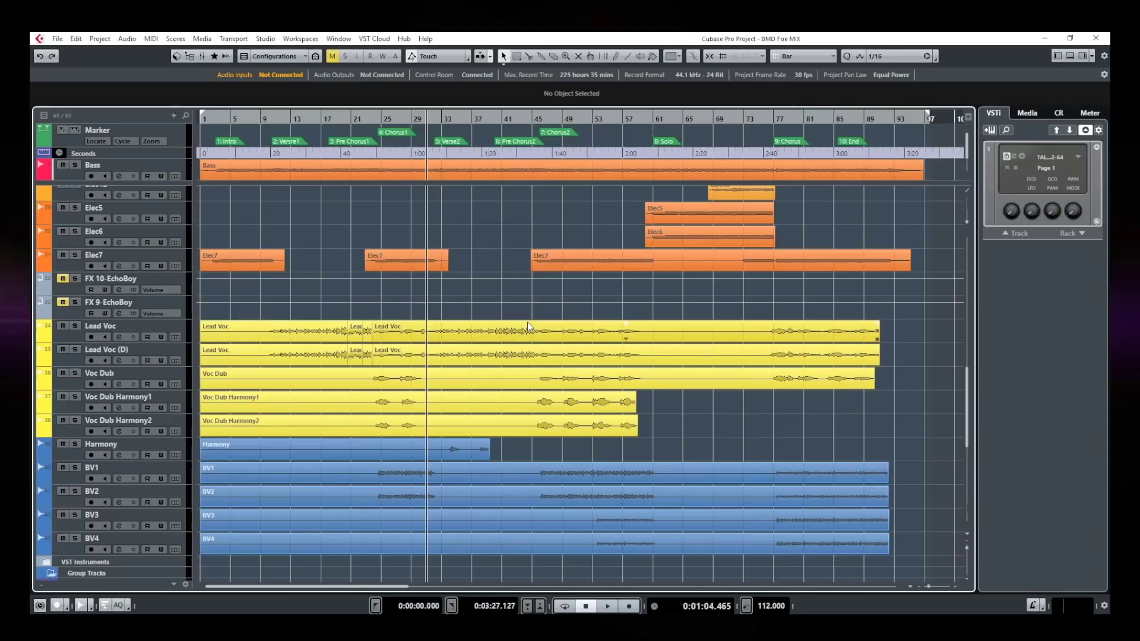
{"action": "key", "text": "g"}
{"action": "key", "text": "g"}
{"action": "key", "text": "g"}
{"action": "key", "text": "g"}
{"action": "key", "text": "g"}
{"action": "key", "text": "g"}
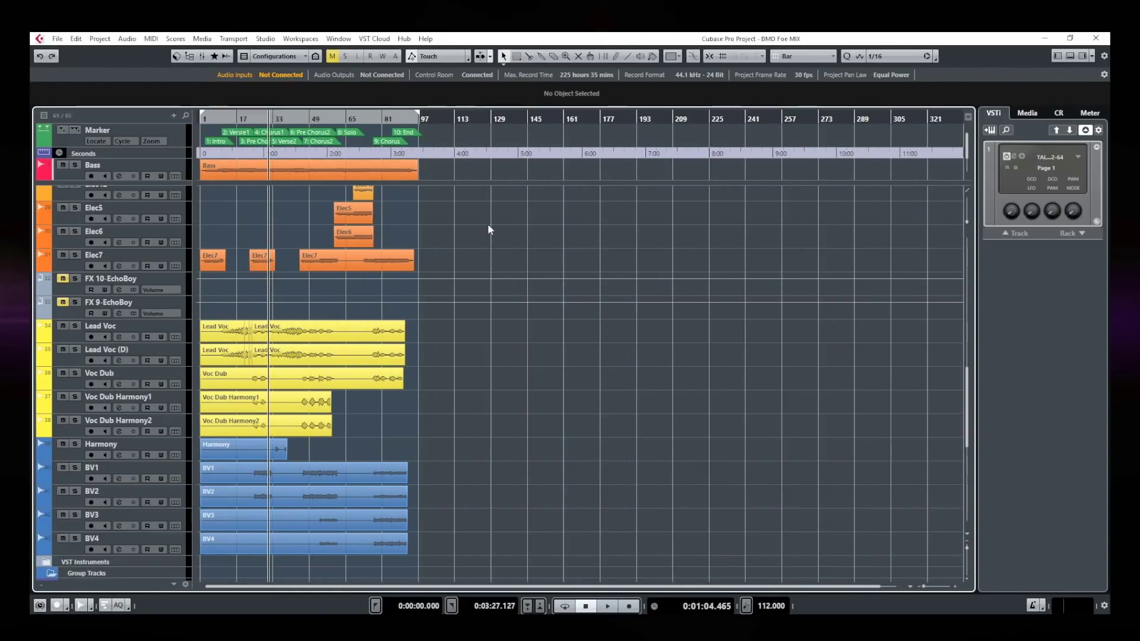
{"action": "key", "text": "ctrl+a"}
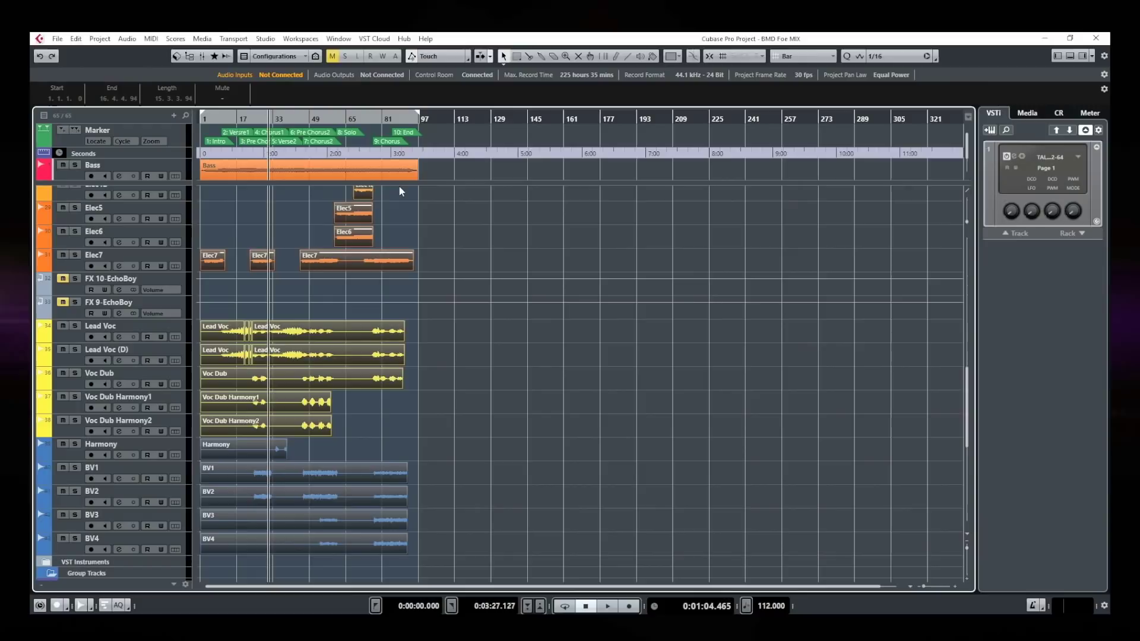
{"action": "left_click", "coordinate": [463, 219]}
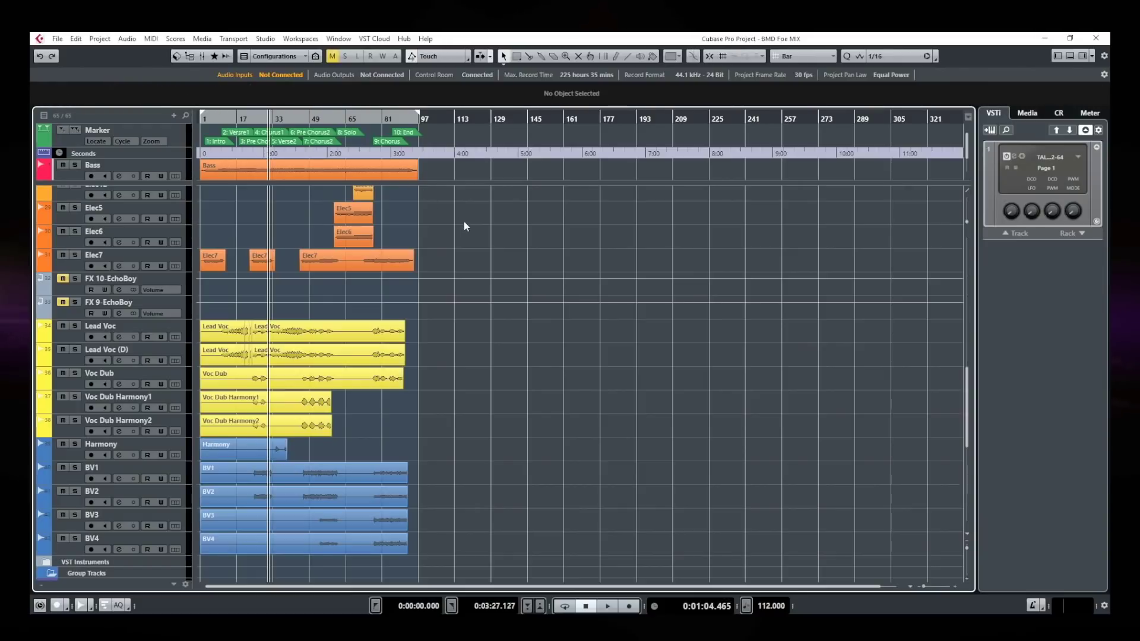
{"action": "left_click", "coordinate": [357, 219]}
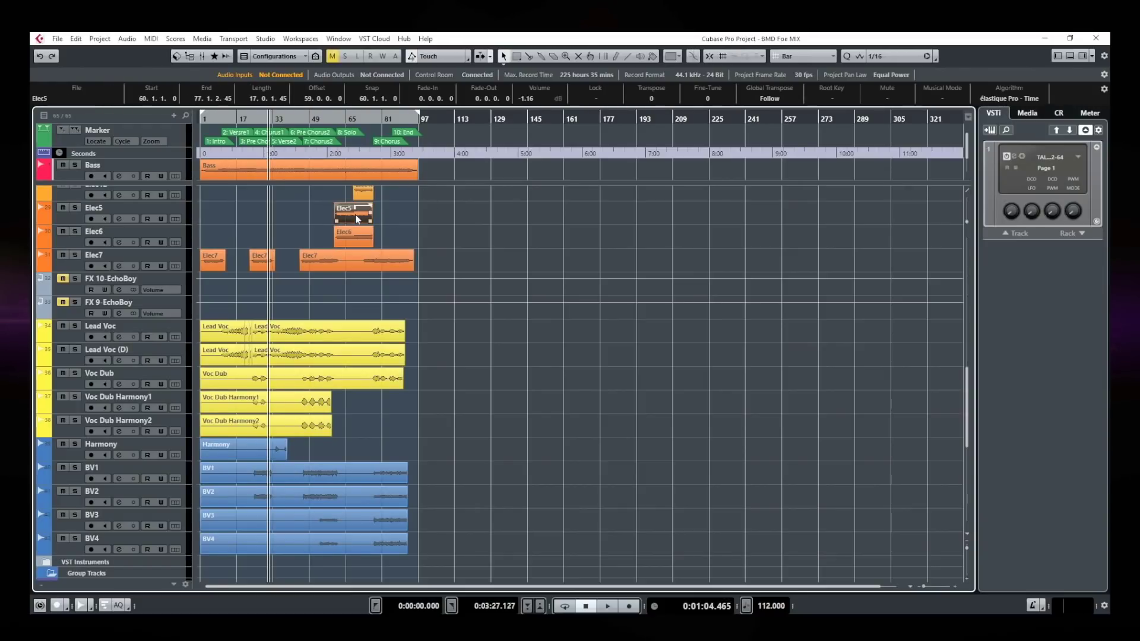
{"action": "key", "text": "p"}
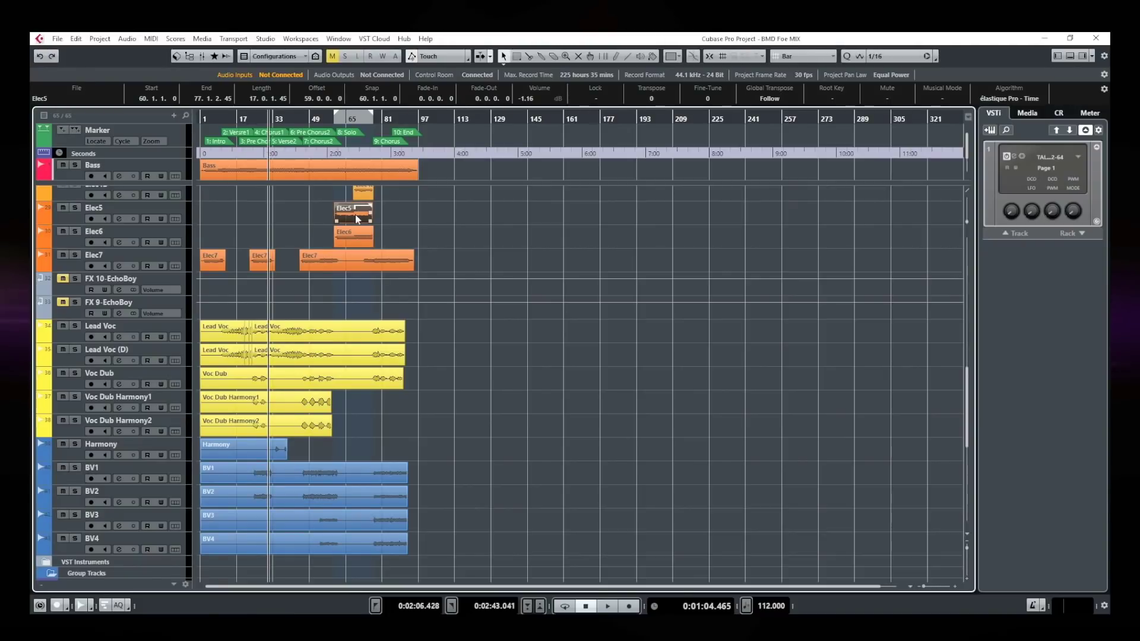
Step: Set the locators to span the whole song, return the playhead to the start, and zoom out fully
{"action": "key", "text": "ctrl+a"}
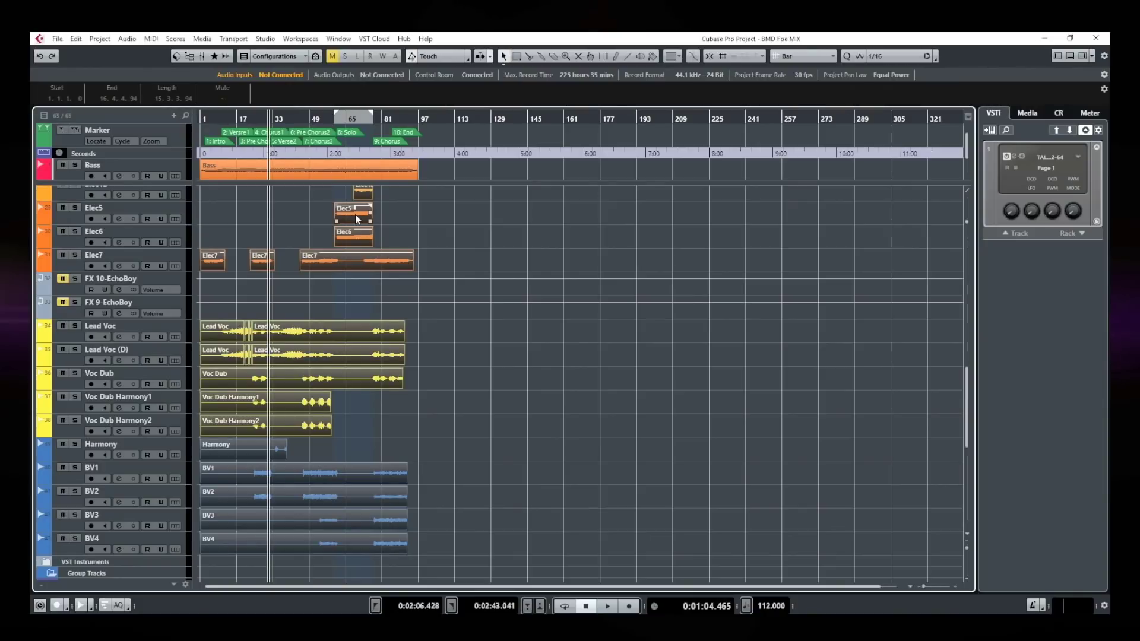
{"action": "key", "text": "p"}
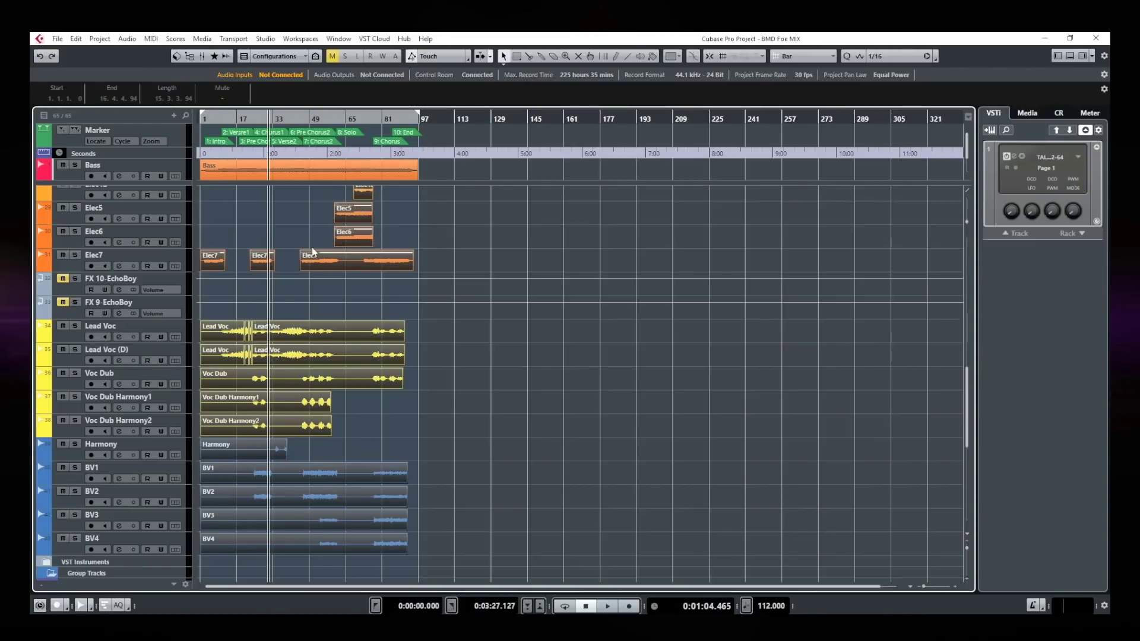
{"action": "left_click", "coordinate": [267, 233]}
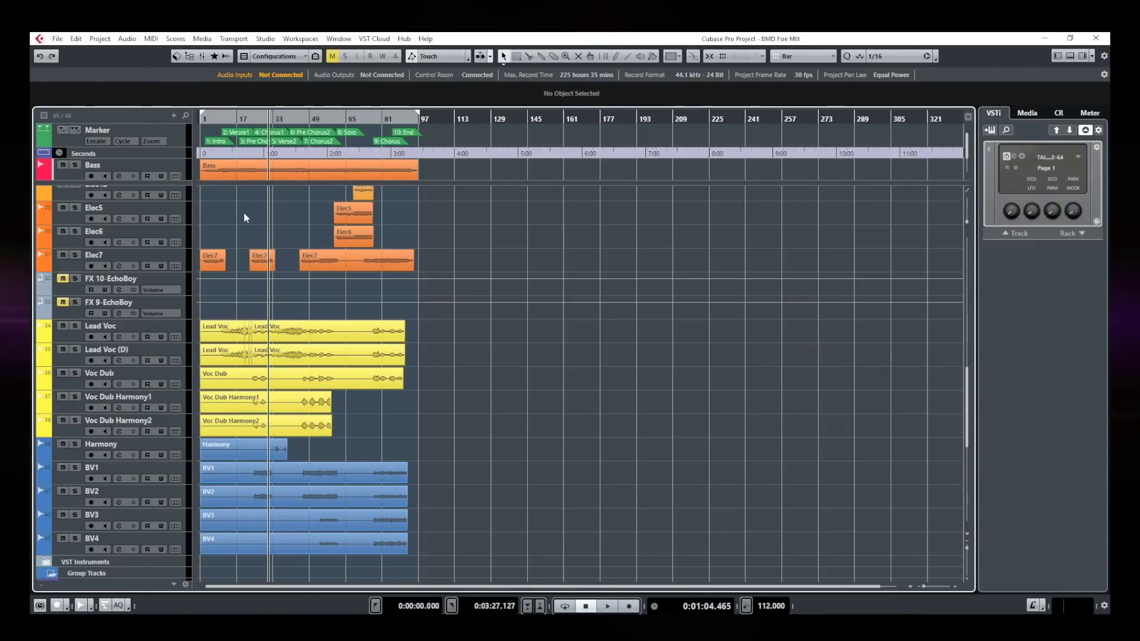
{"action": "left_click_drag", "start_coordinate": [211, 116], "coordinate": [207, 115]}
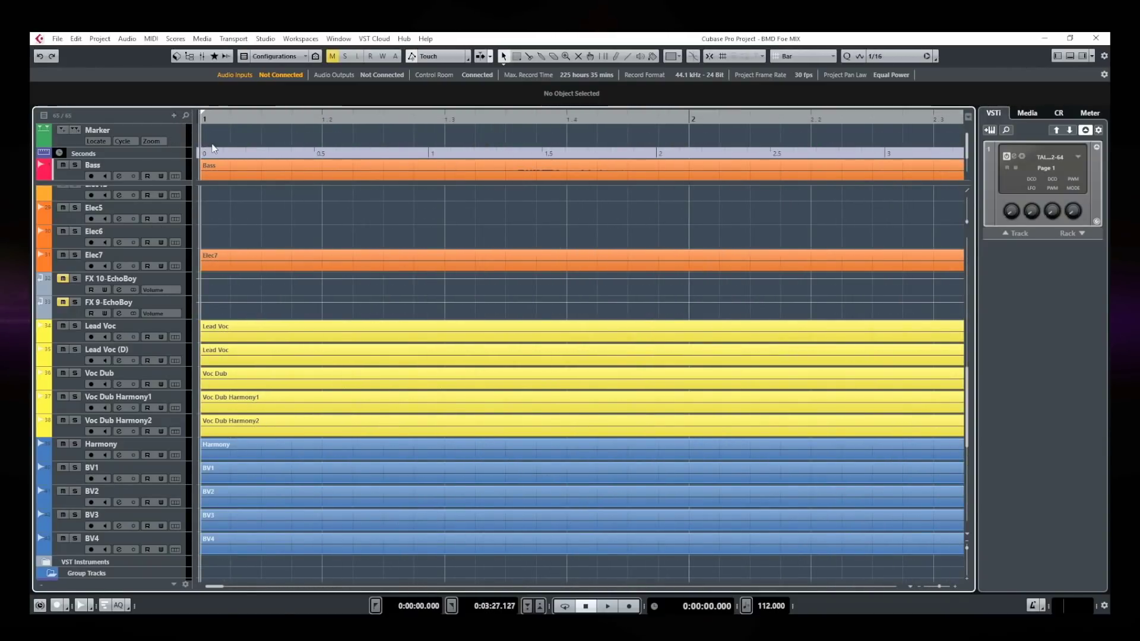
{"action": "key", "text": "g"}
{"action": "key", "text": "g"}
{"action": "key", "text": "g"}
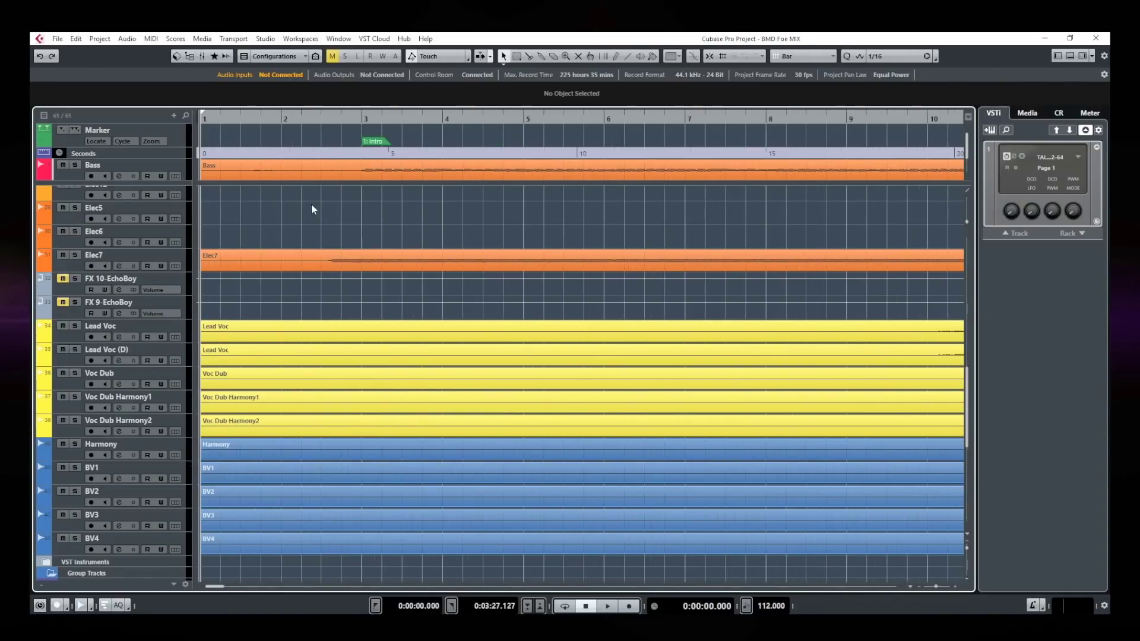
{"action": "key", "text": "g"}
{"action": "key", "text": "g"}
{"action": "key", "text": "g"}
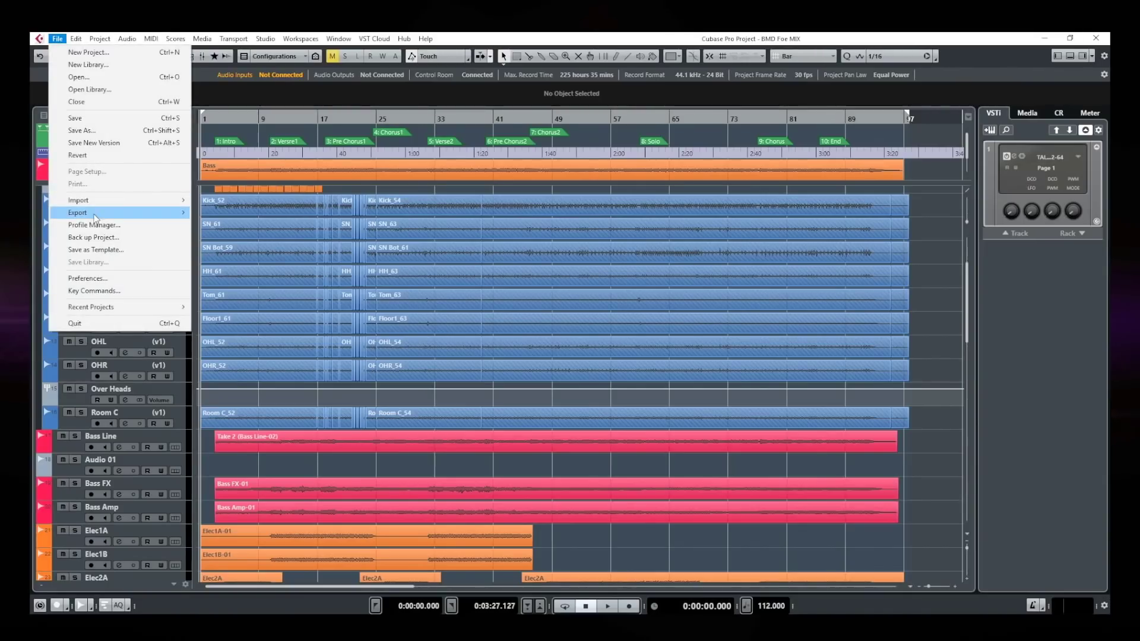
Step: Choose File > Export > Audio Mixdown to bring up the Export Audio Mixdown dialog
{"action": "mouse_move", "coordinate": [95, 213]}
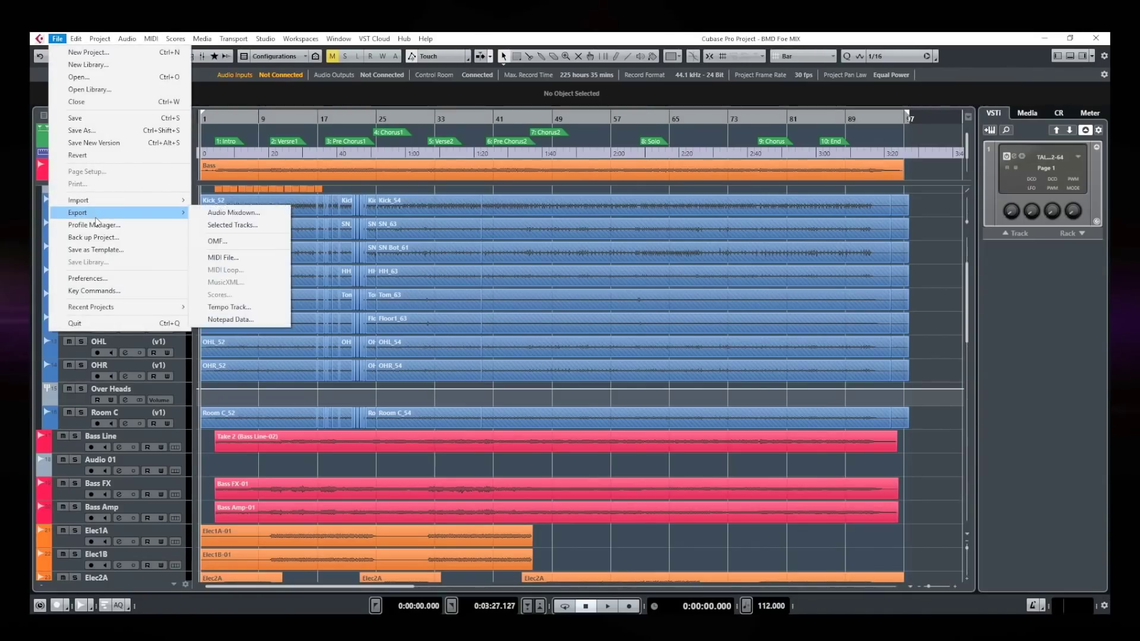
{"action": "left_click", "coordinate": [233, 213]}
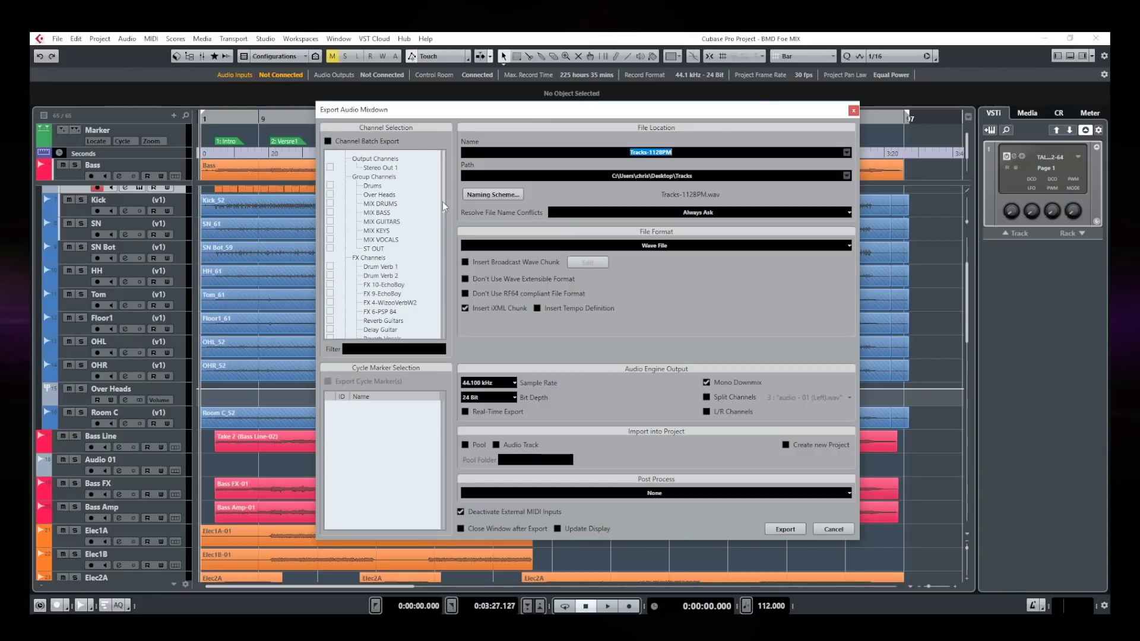
Step: Enable Channel Batch Export and tick every Audio Channels track, Reference through Bass
{"action": "left_click_drag", "start_coordinate": [443, 202], "coordinate": [442, 259]}
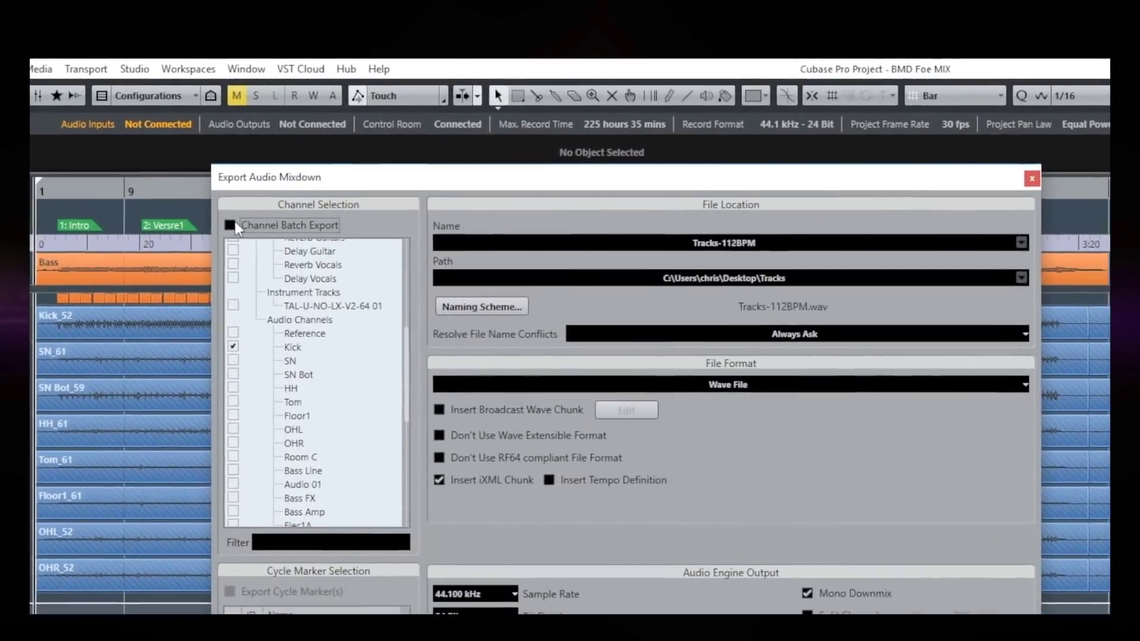
{"action": "left_click", "coordinate": [261, 198]}
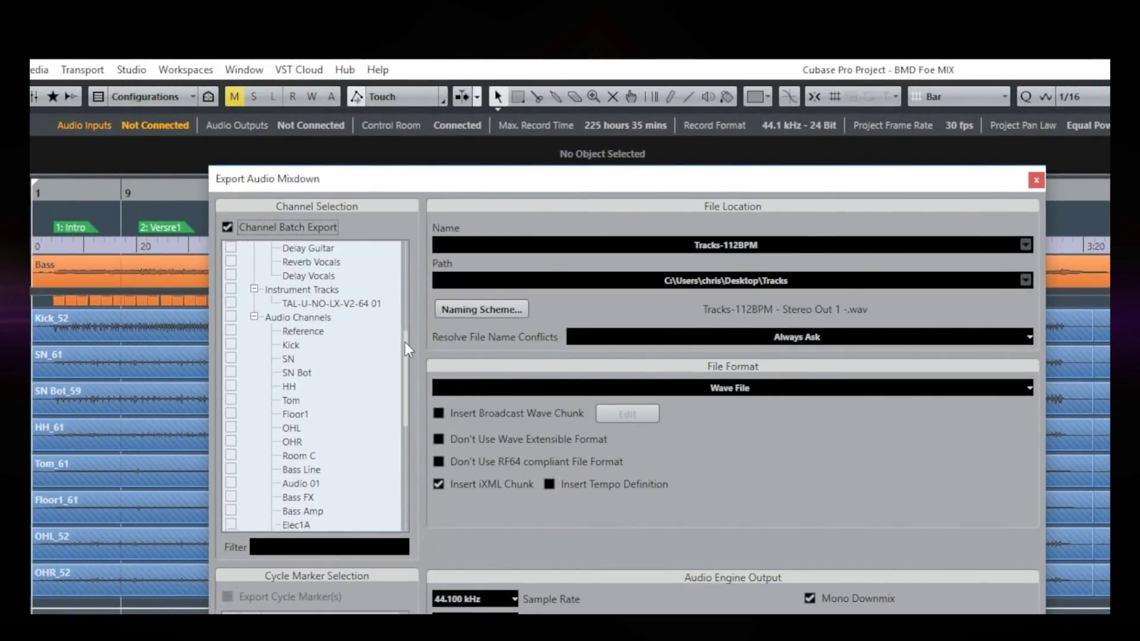
{"action": "left_click_drag", "start_coordinate": [405, 342], "coordinate": [402, 331]}
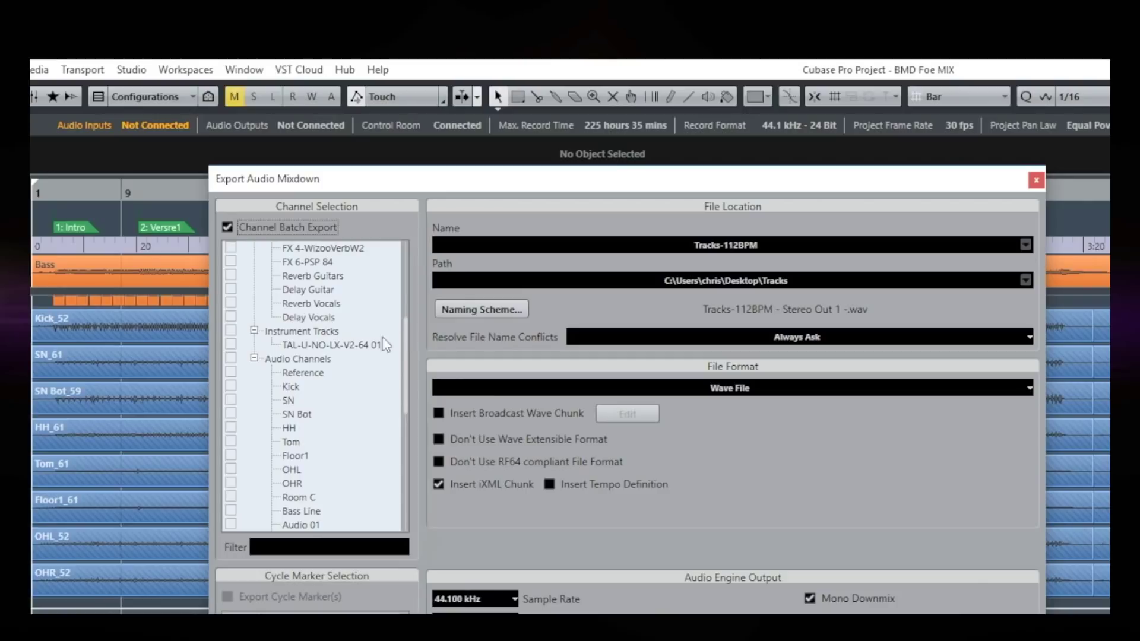
{"action": "left_click", "coordinate": [254, 358]}
{"action": "left_click", "coordinate": [254, 519]}
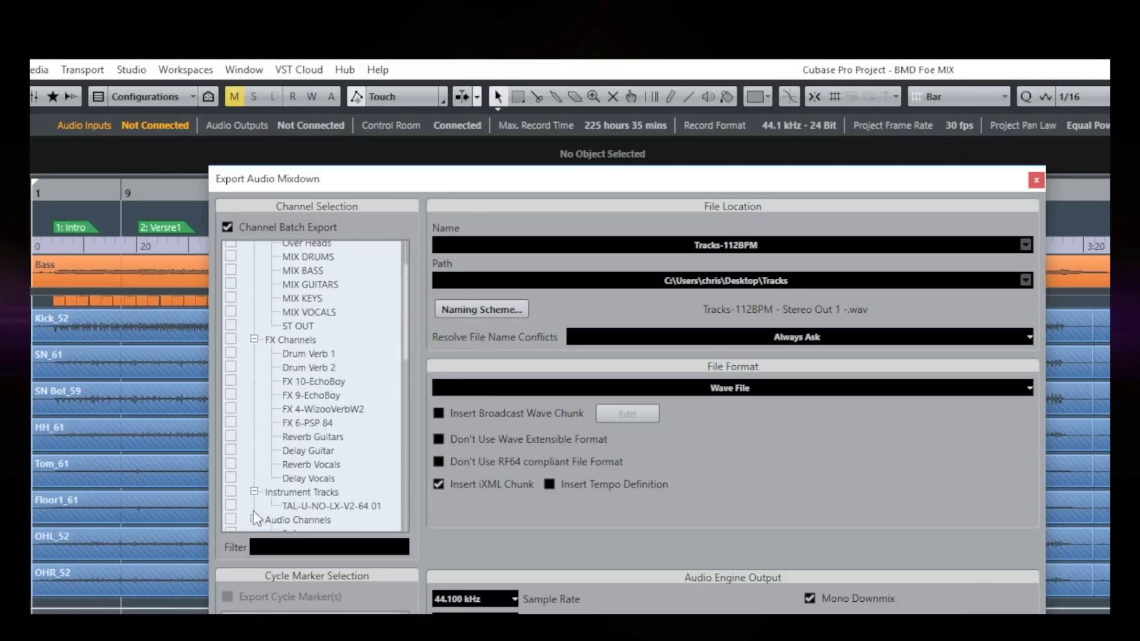
{"action": "left_click", "coordinate": [231, 520]}
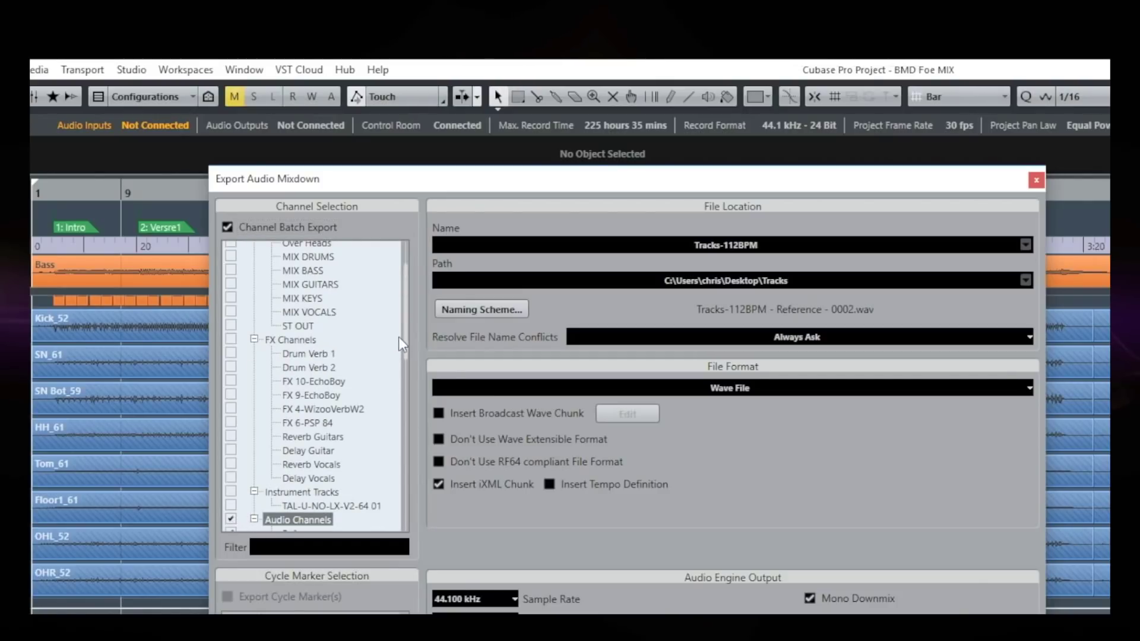
{"action": "left_click_drag", "start_coordinate": [405, 335], "coordinate": [403, 419]}
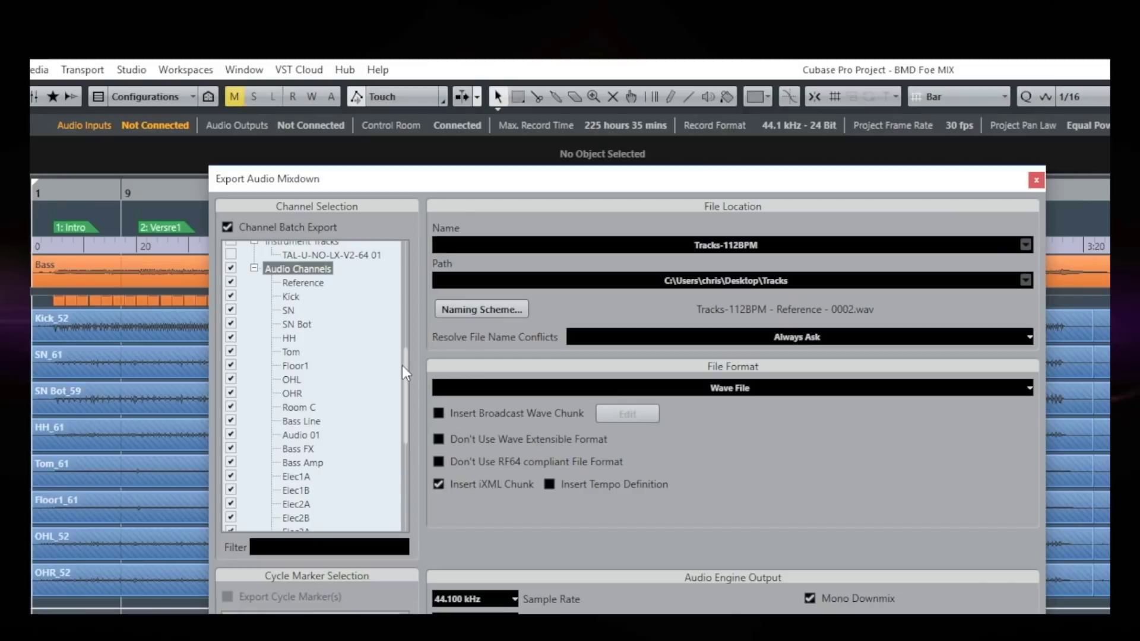
{"action": "left_click_drag", "start_coordinate": [404, 379], "coordinate": [407, 336]}
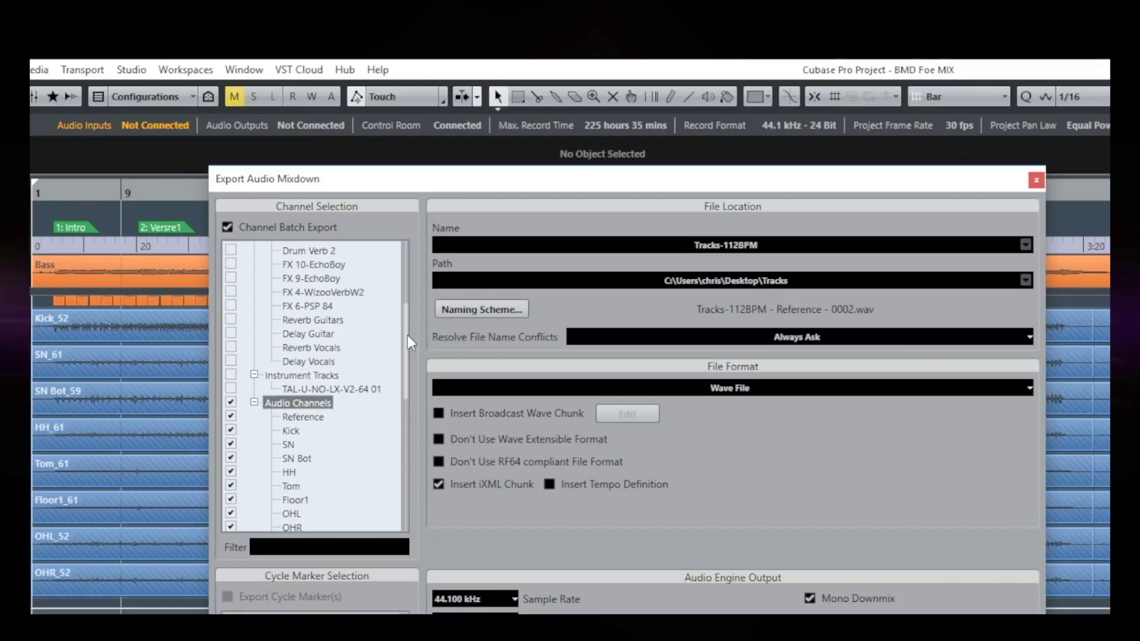
{"action": "left_click", "coordinate": [512, 310]}
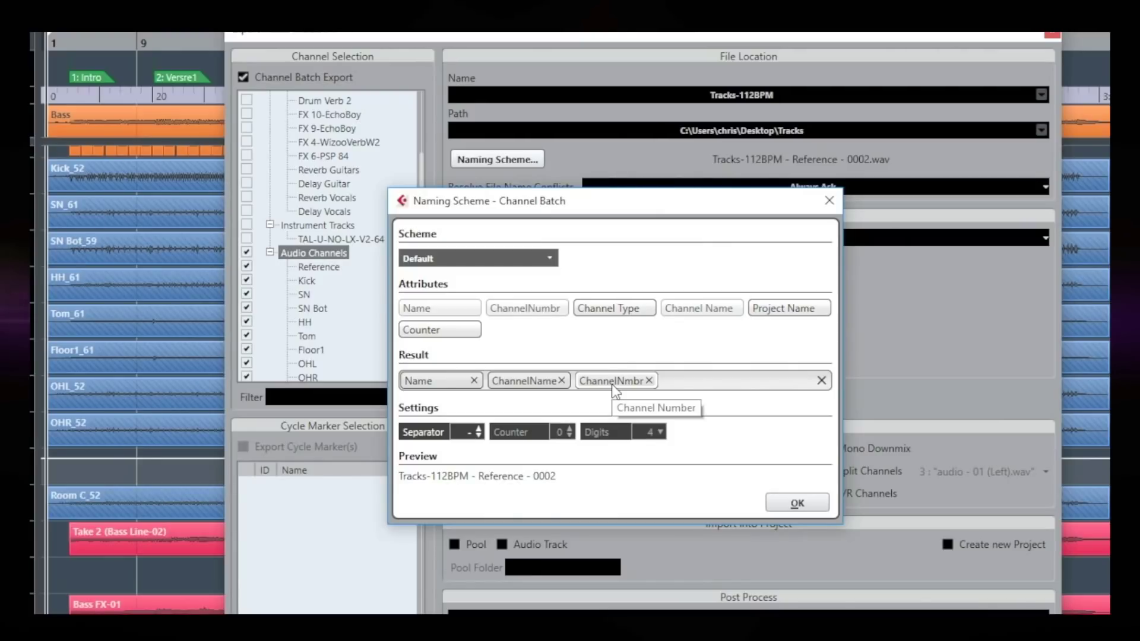
{"action": "left_click", "coordinate": [797, 504]}
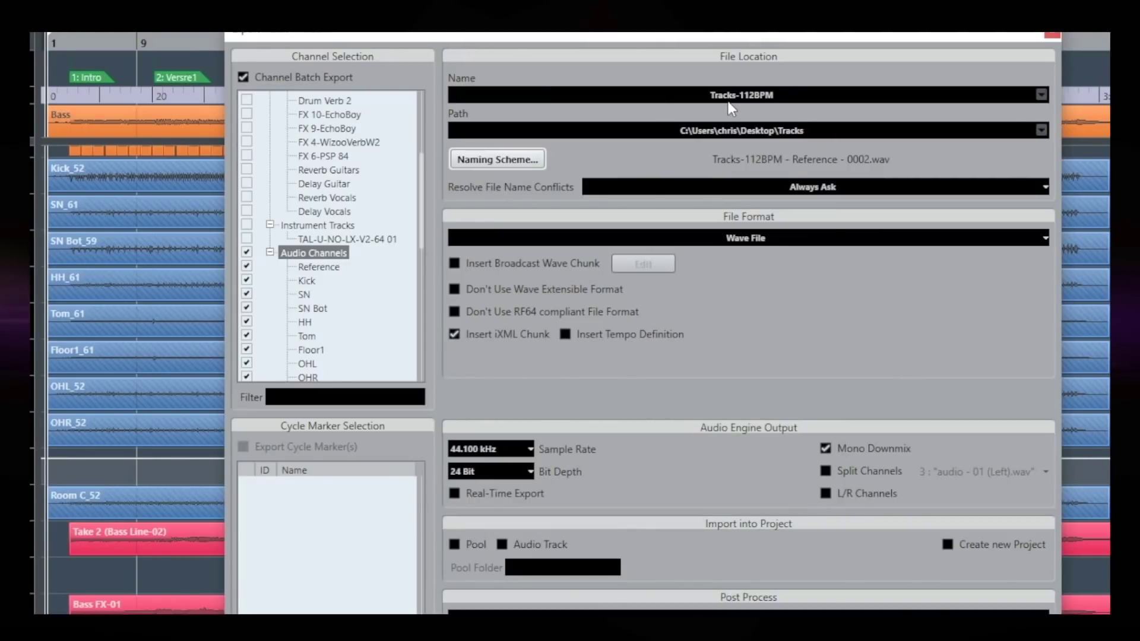
Step: Replace 'Tracks' with 'Song Title' so the export name reads Song Title-112BPM
{"action": "left_click", "coordinate": [768, 96]}
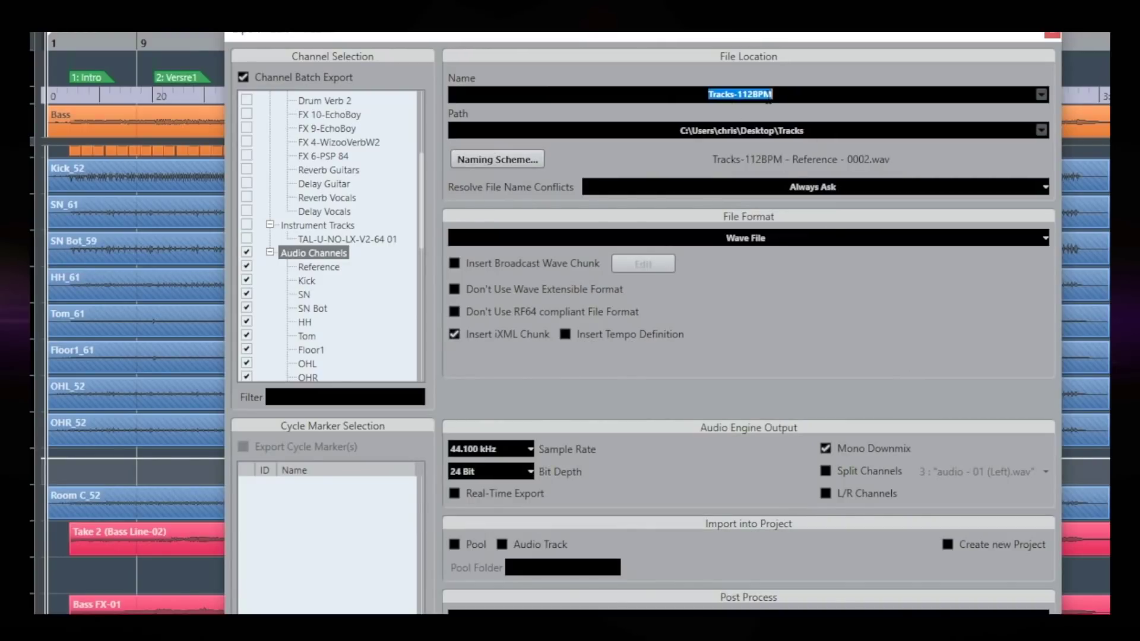
{"action": "left_click", "coordinate": [730, 95]}
{"action": "left_click_drag", "start_coordinate": [735, 95], "coordinate": [707, 95]}
{"action": "type", "text": "Song T"}
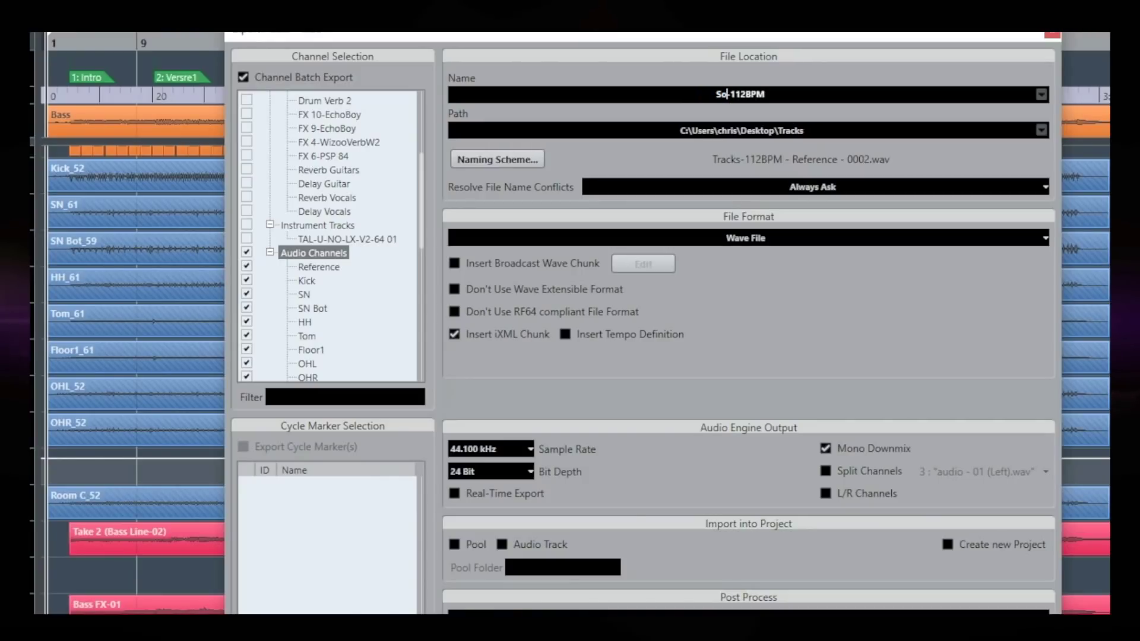
{"action": "type", "text": "itle"}
{"action": "key", "text": "End"}
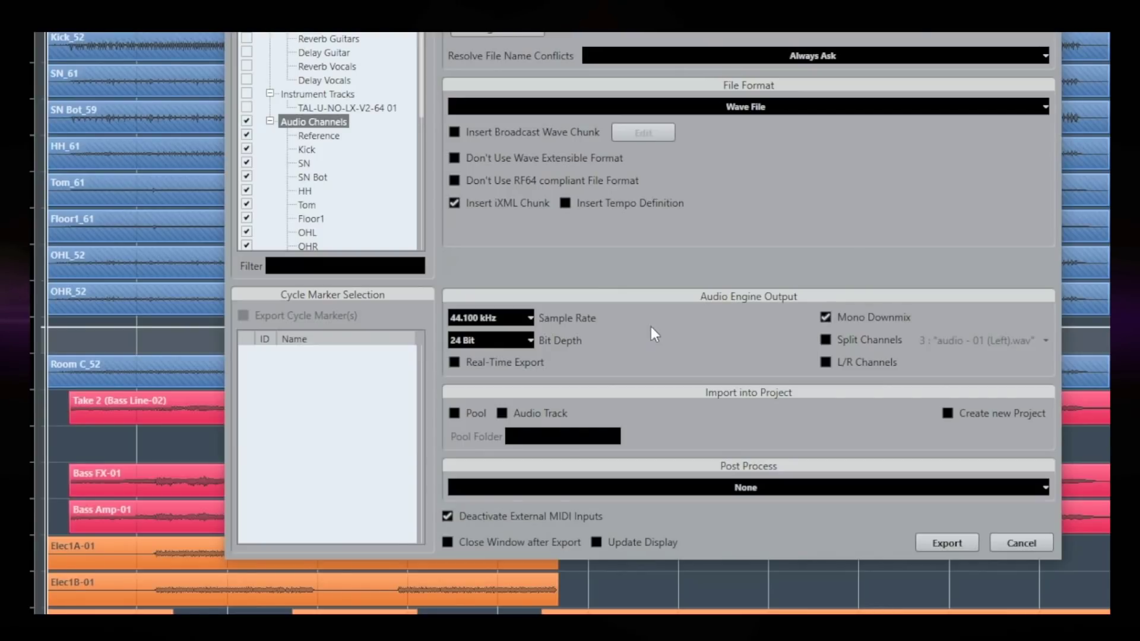
Step: Export the ticked channels as separate mono 24-bit, 44.1 kHz WAV files
{"action": "left_click", "coordinate": [948, 551]}
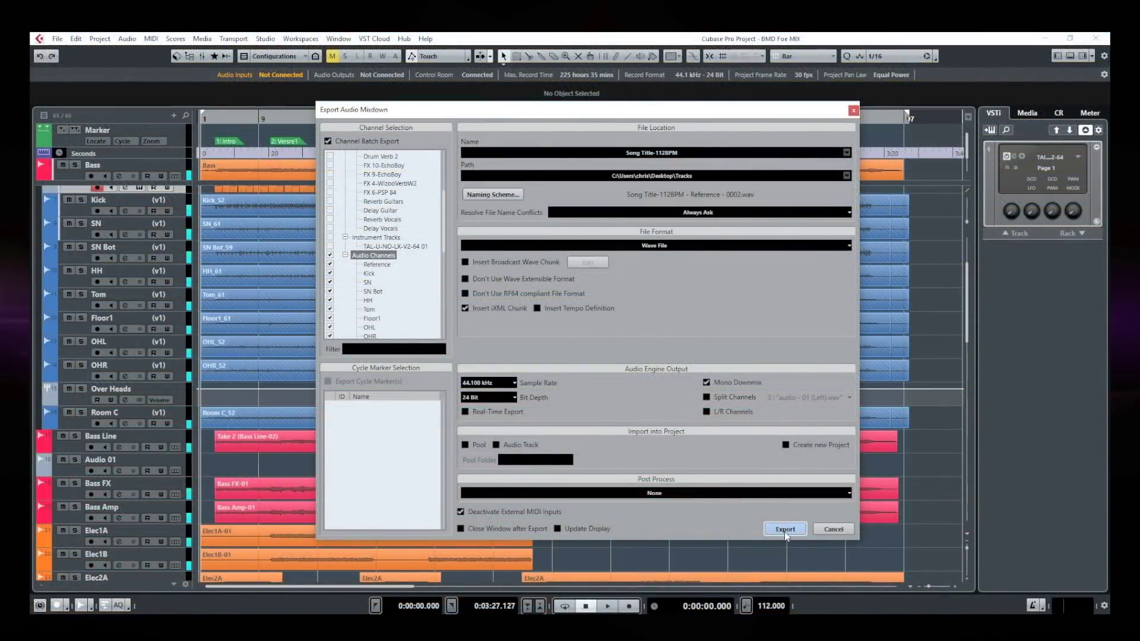
Step: Cancel the export dialog, review the 37 stems in the Tracks folder, and return to Cubase
{"action": "left_click", "coordinate": [833, 529]}
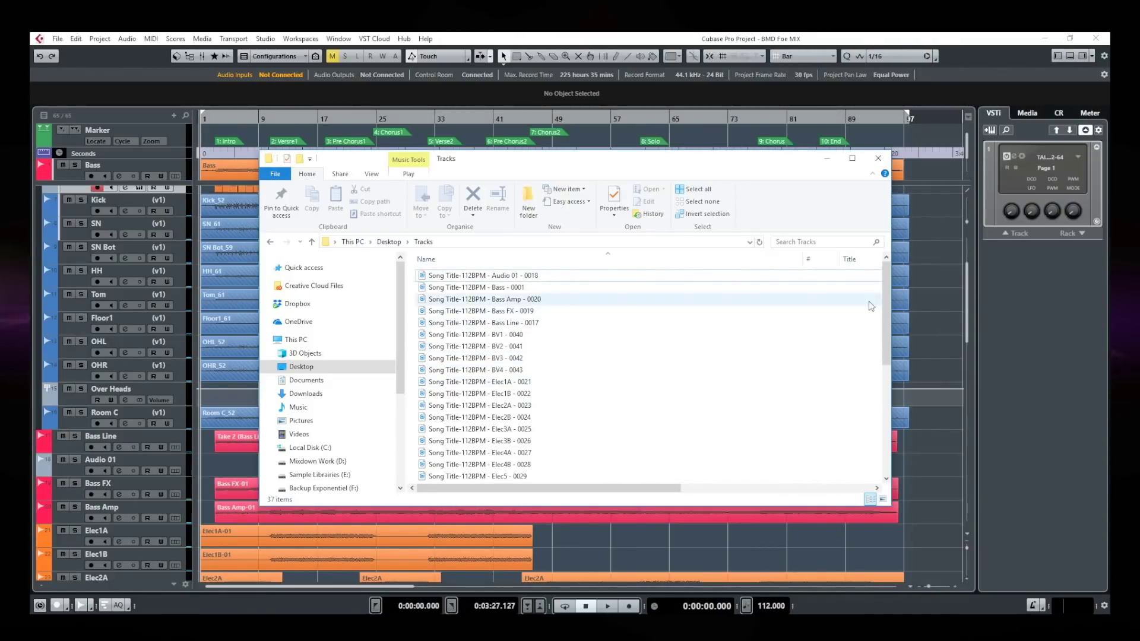
{"action": "left_click_drag", "start_coordinate": [888, 432], "coordinate": [869, 296]}
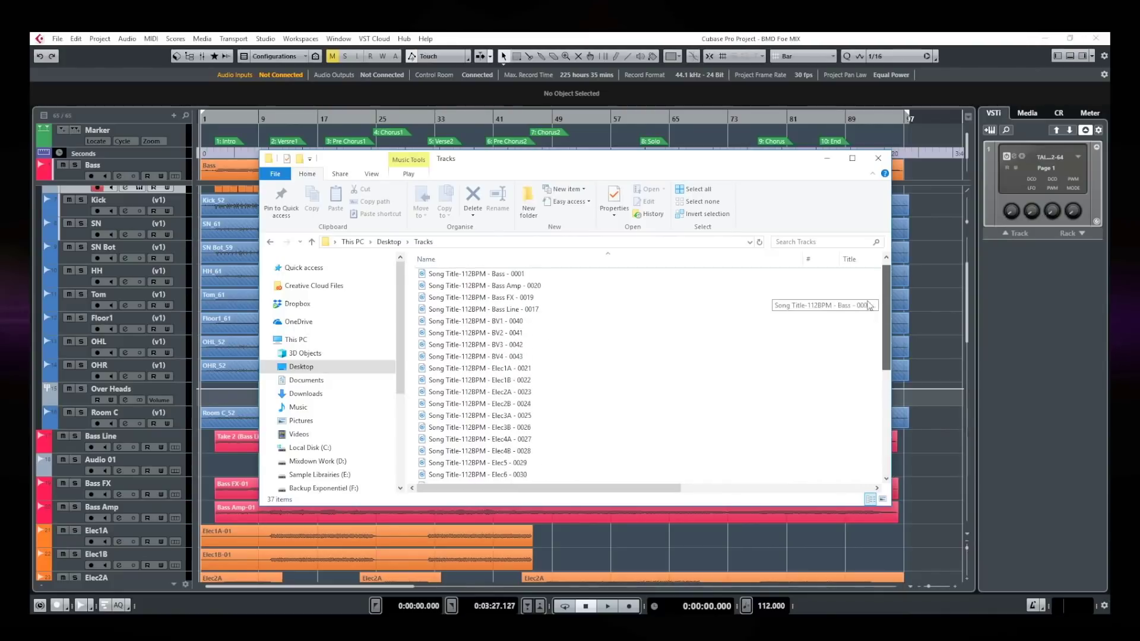
{"action": "left_click", "coordinate": [951, 325]}
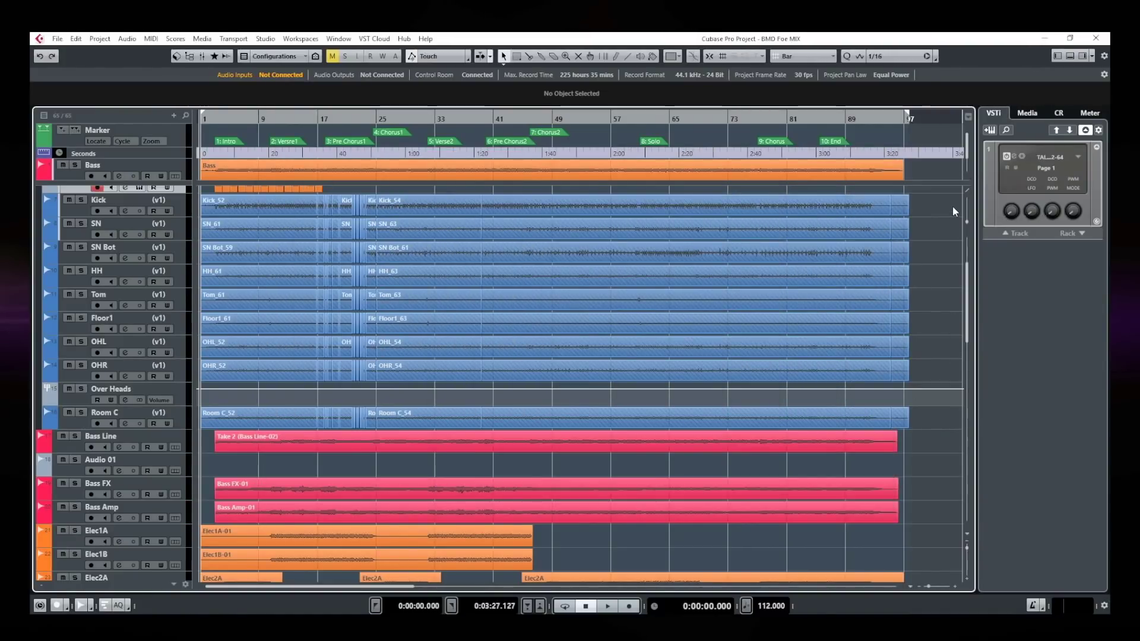
Step: Create a new project from the Empty template
{"action": "left_click", "coordinate": [57, 39]}
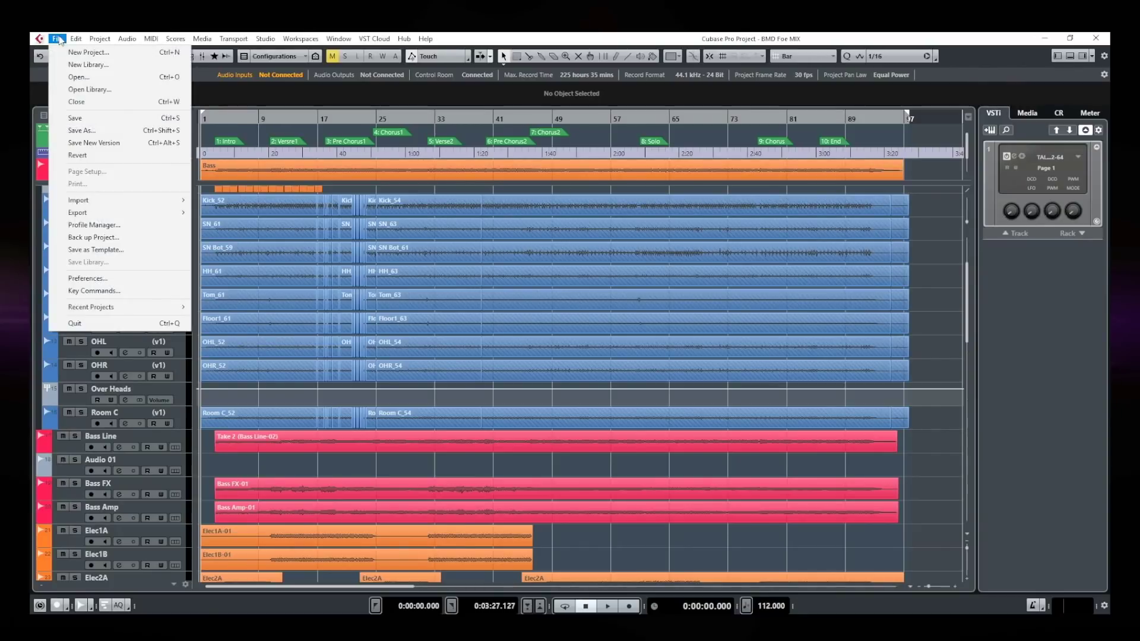
{"action": "left_click", "coordinate": [70, 53]}
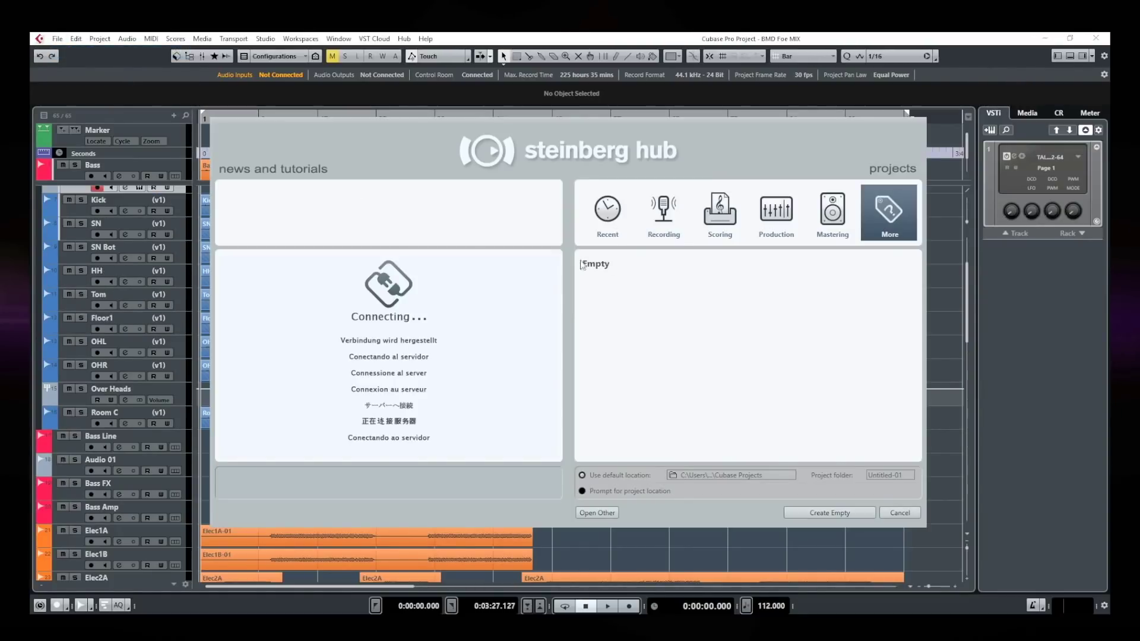
{"action": "left_click", "coordinate": [646, 265]}
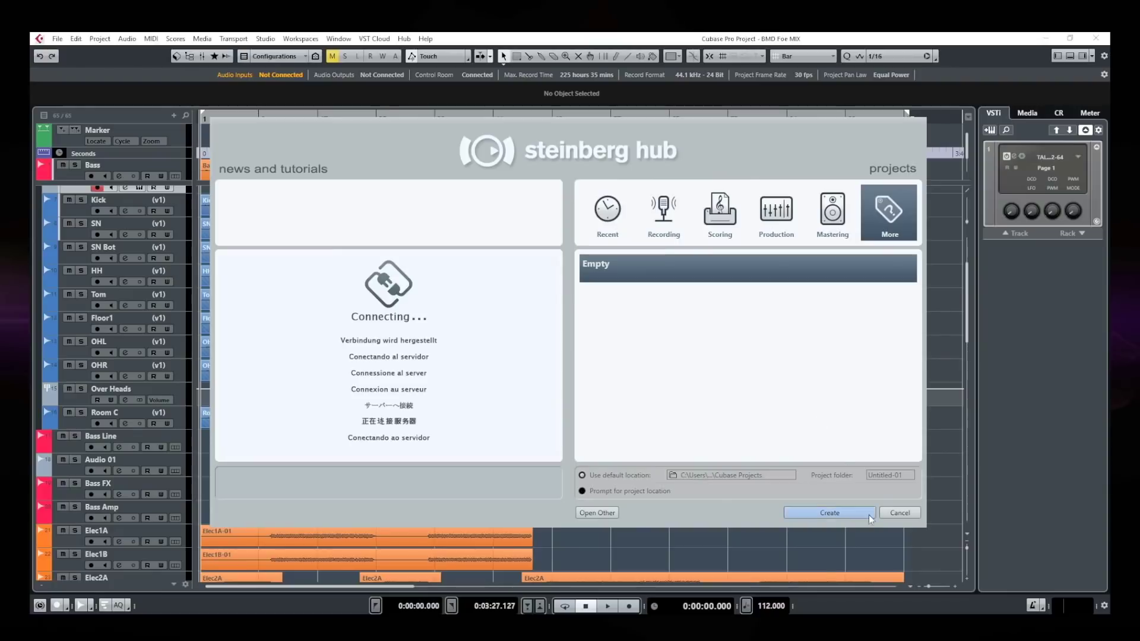
{"action": "left_click", "coordinate": [851, 511]}
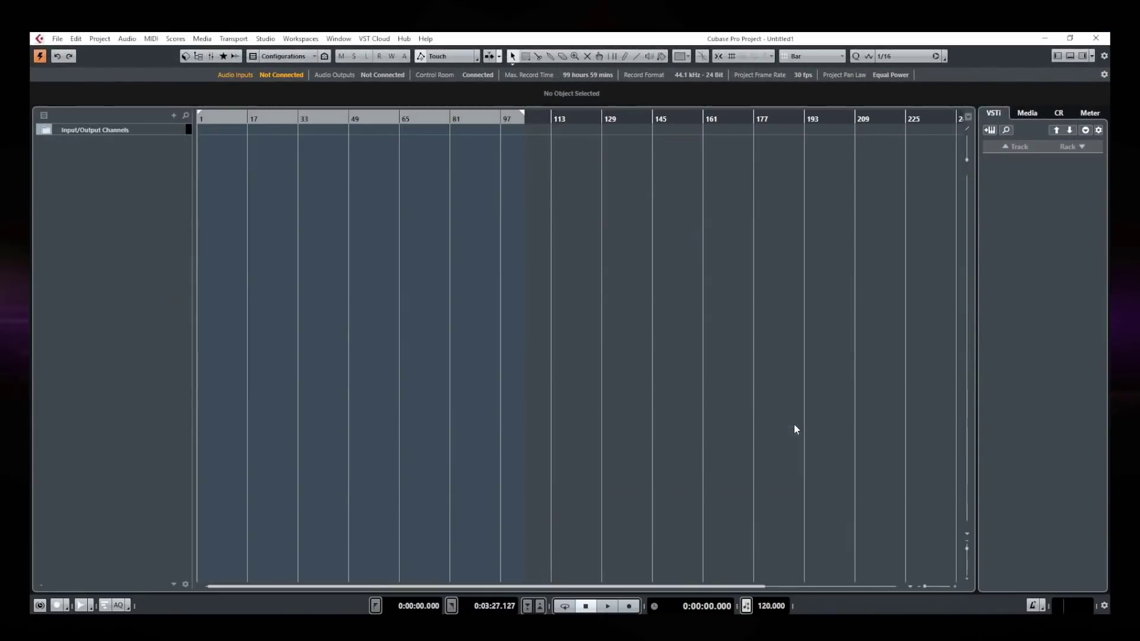
Step: Import all Song Title-112BPM stems from the Tracks folder, each onto a different track
{"action": "left_click", "coordinate": [59, 39]}
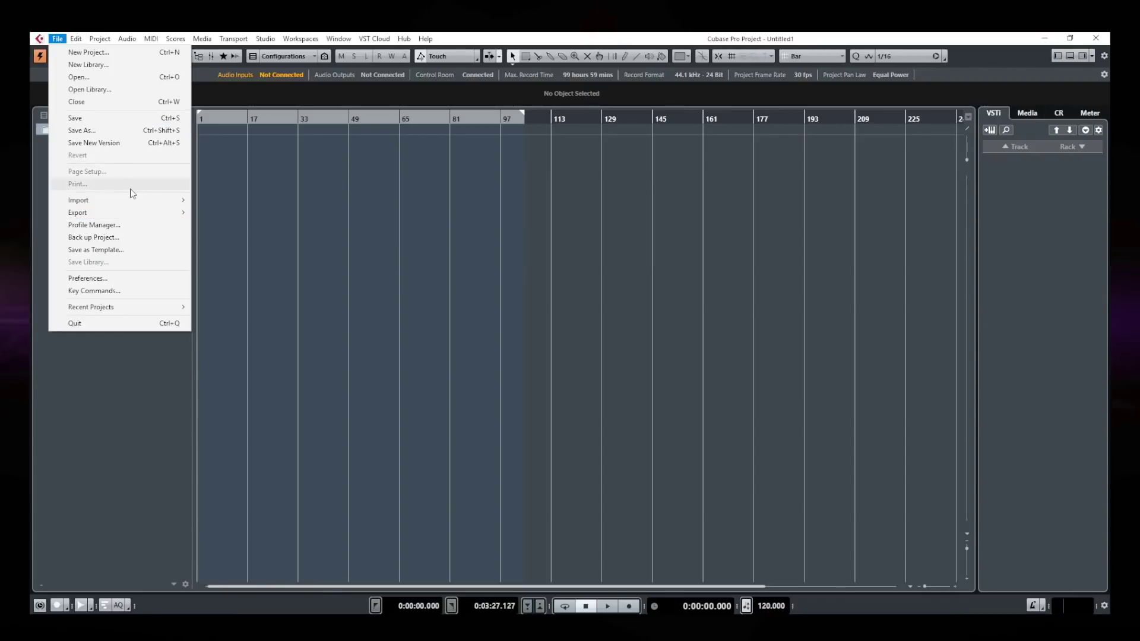
{"action": "mouse_move", "coordinate": [135, 200]}
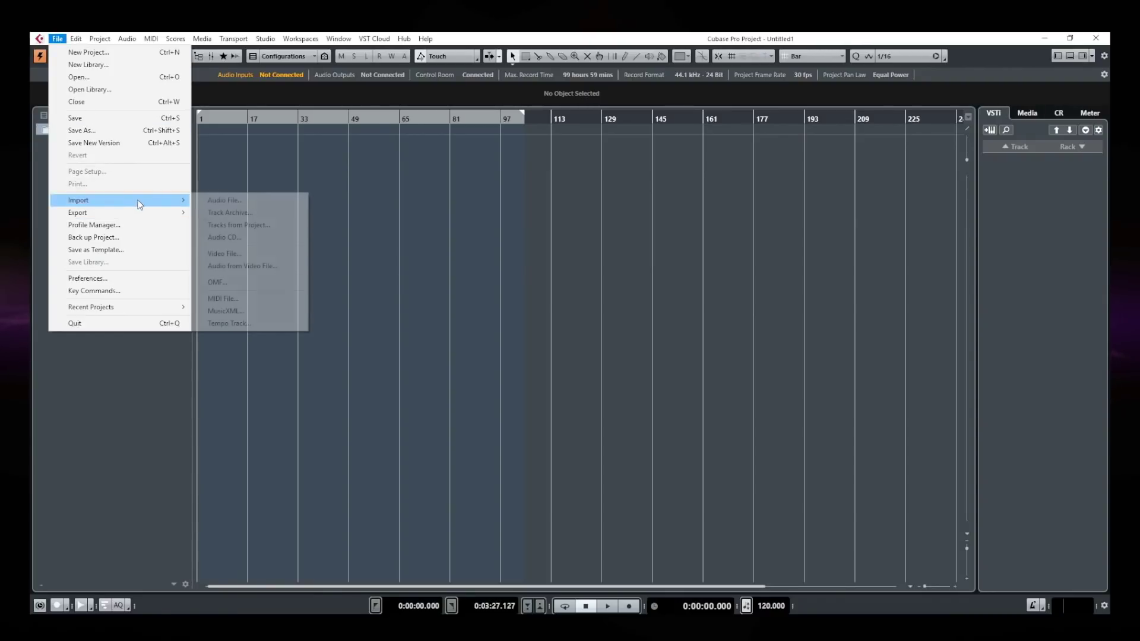
{"action": "left_click", "coordinate": [212, 201]}
{"action": "left_click", "coordinate": [379, 196]}
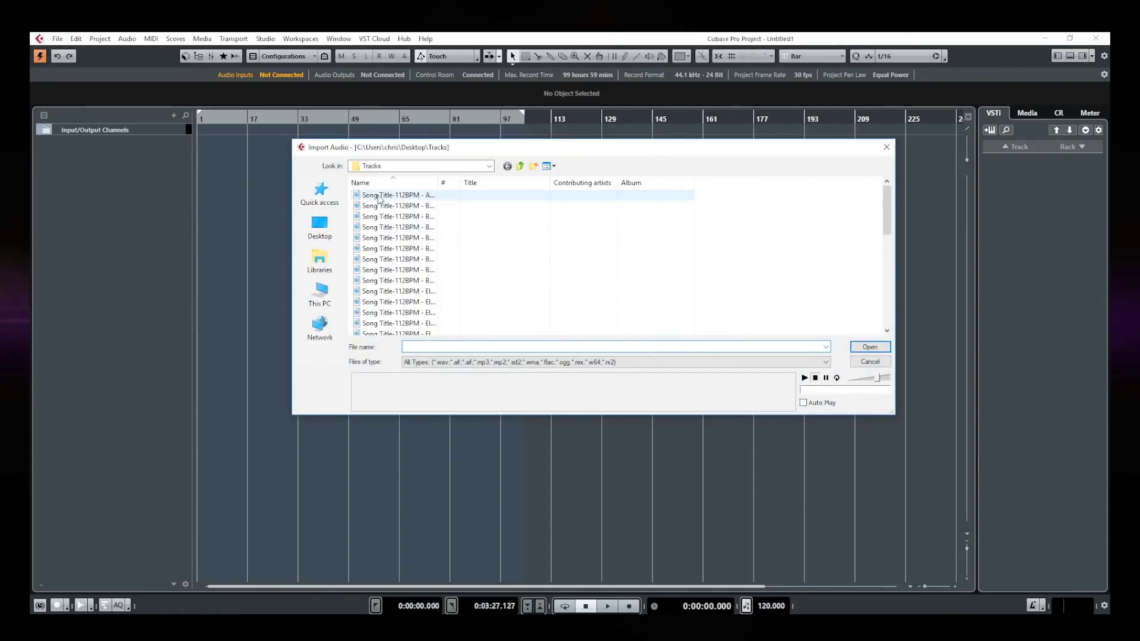
{"action": "key", "text": "ctrl+a"}
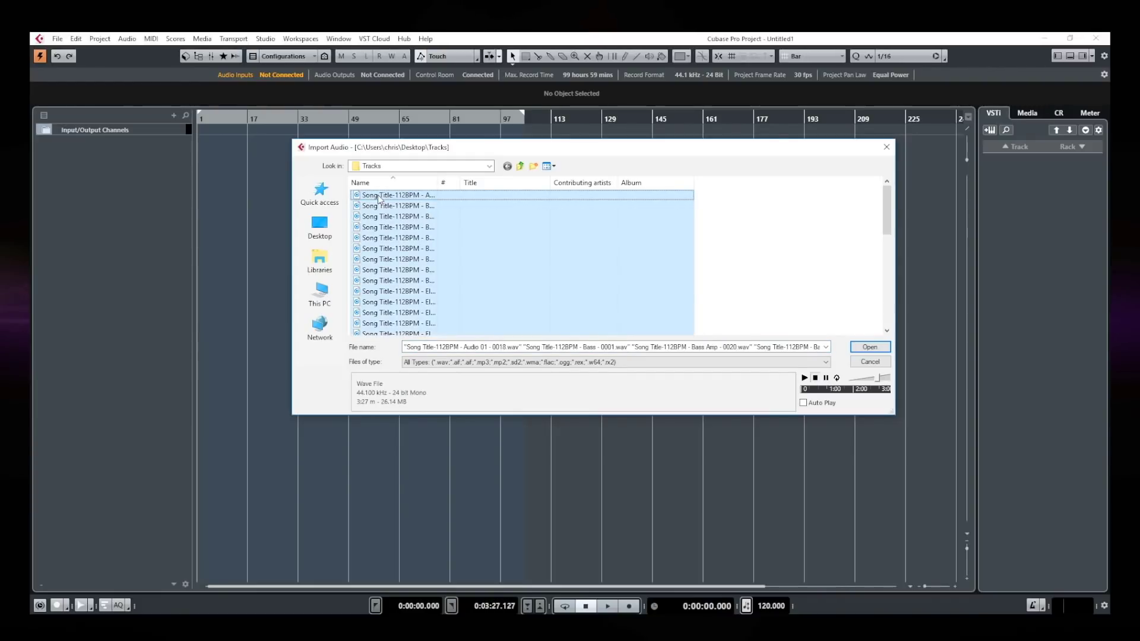
{"action": "left_click", "coordinate": [869, 349]}
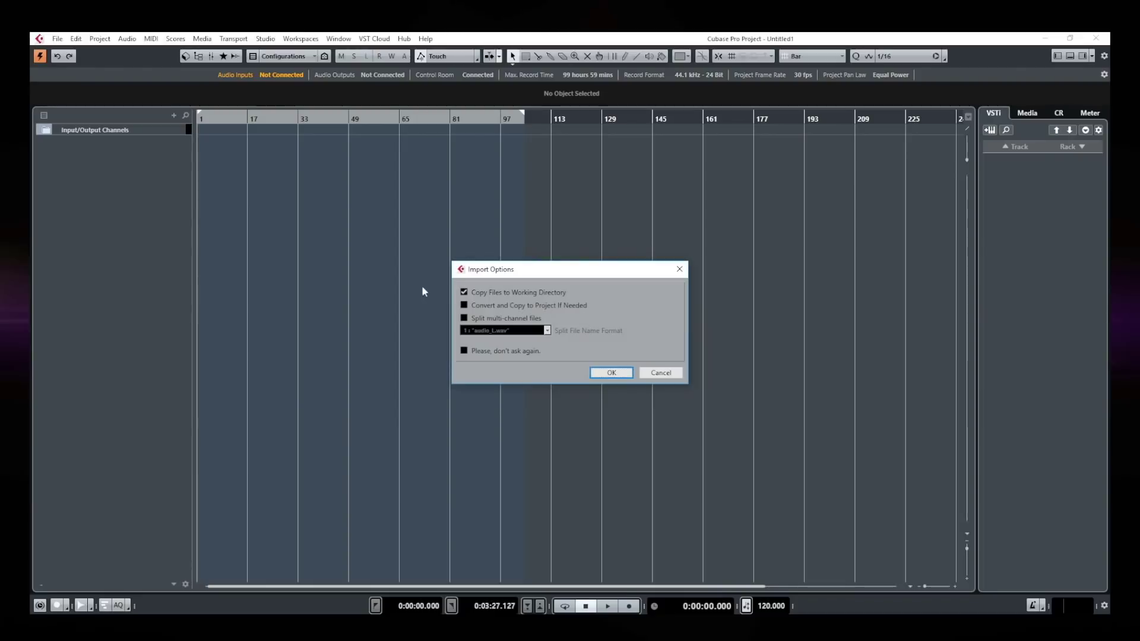
{"action": "left_click", "coordinate": [612, 373]}
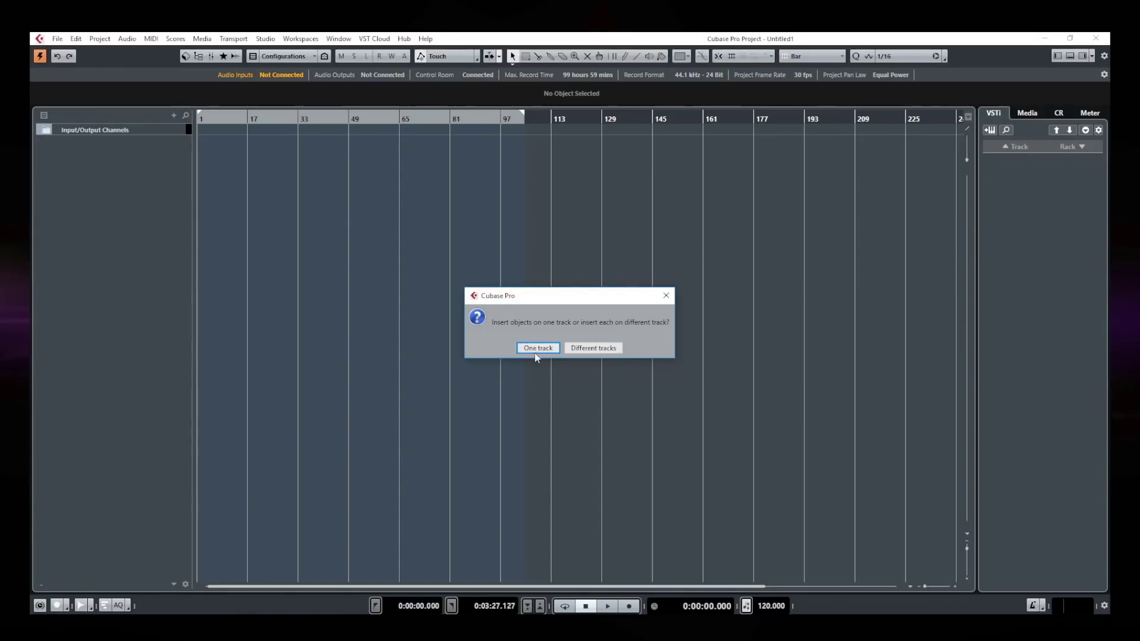
{"action": "left_click", "coordinate": [601, 351]}
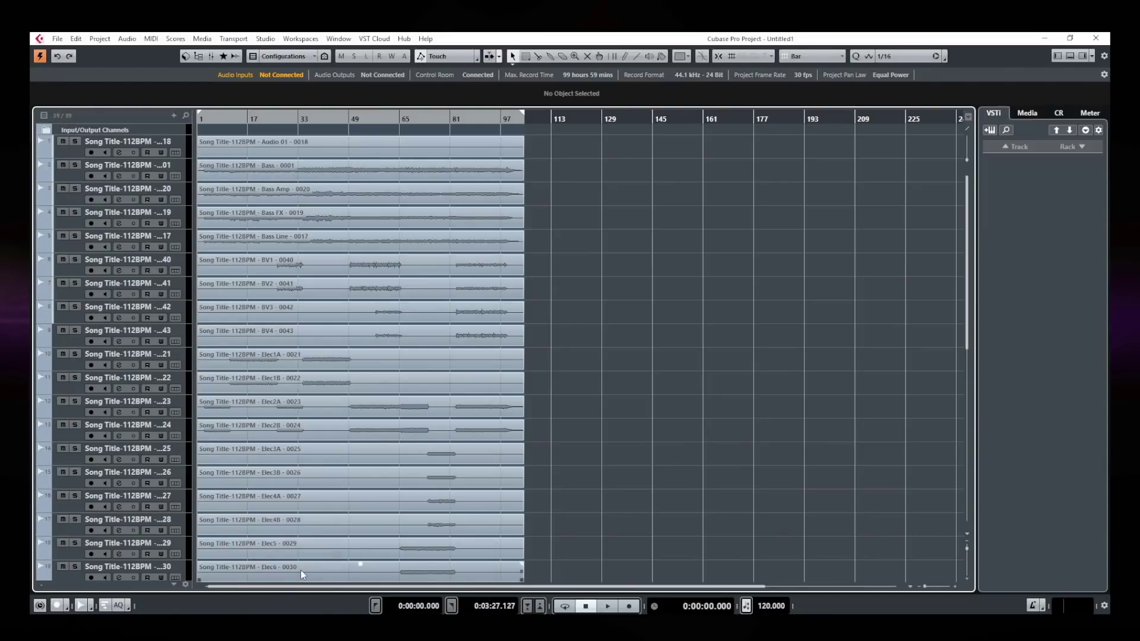
Step: Scroll down through the imported stem tracks and back up to review them
{"action": "scroll", "coordinate": [622, 414], "scroll_direction": "down", "scroll_amount": 3}
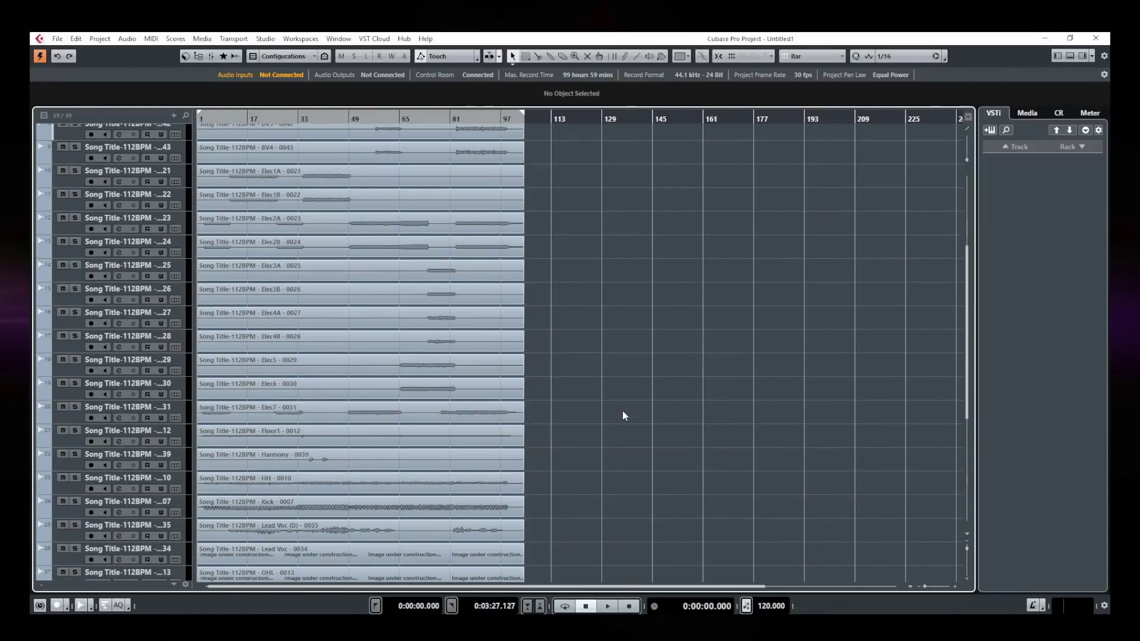
{"action": "scroll", "coordinate": [622, 410], "scroll_direction": "down", "scroll_amount": 4}
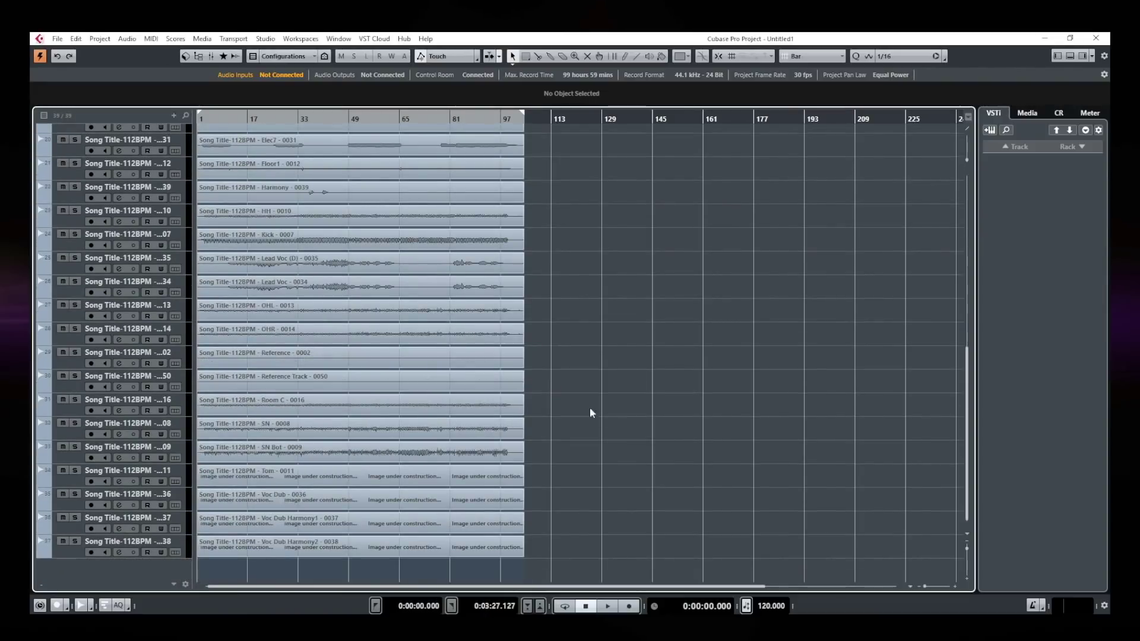
{"action": "scroll", "coordinate": [630, 379], "scroll_direction": "up", "scroll_amount": 7}
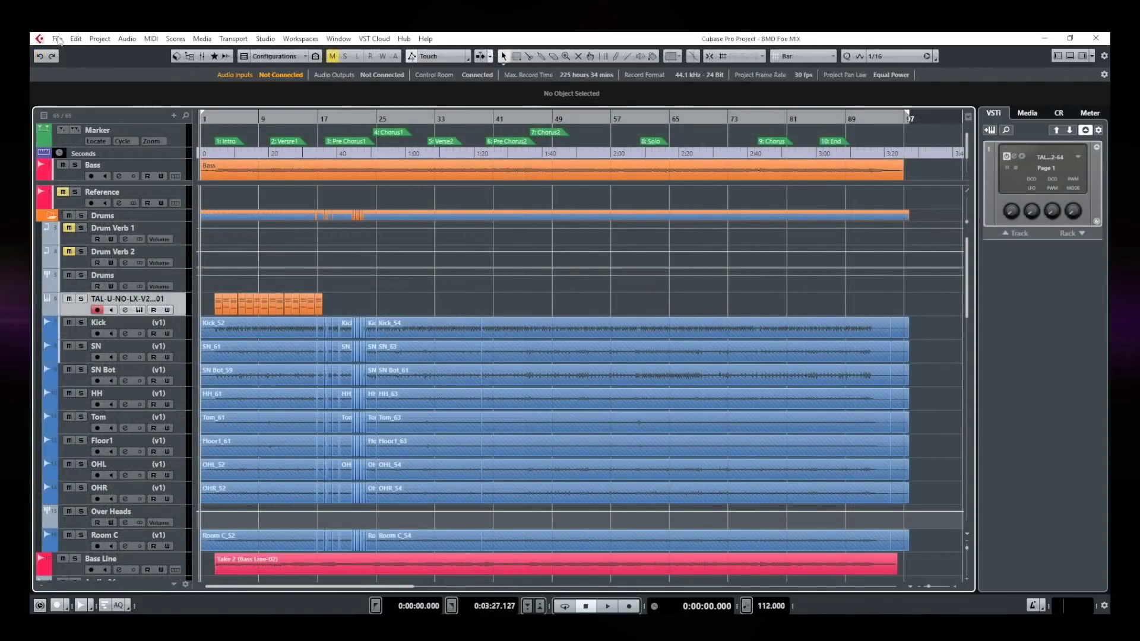
Step: Reorder the Audio Mixdown naming scheme so ChannelNmbr comes before ChannelName, then close the export dialog
{"action": "left_click", "coordinate": [57, 39]}
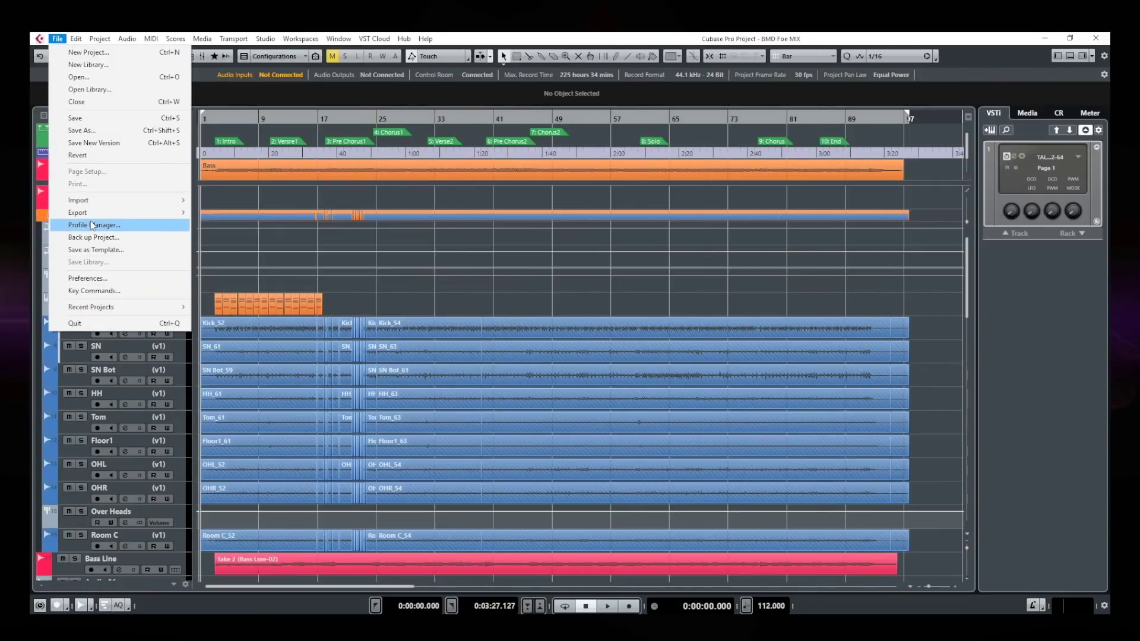
{"action": "mouse_move", "coordinate": [95, 213]}
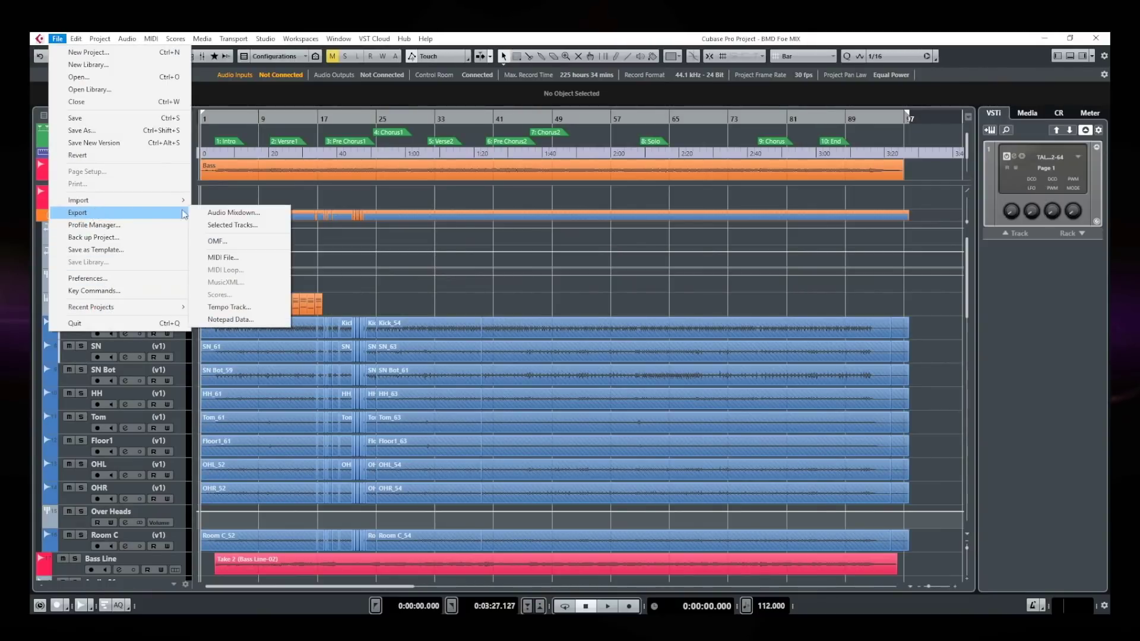
{"action": "left_click", "coordinate": [243, 213]}
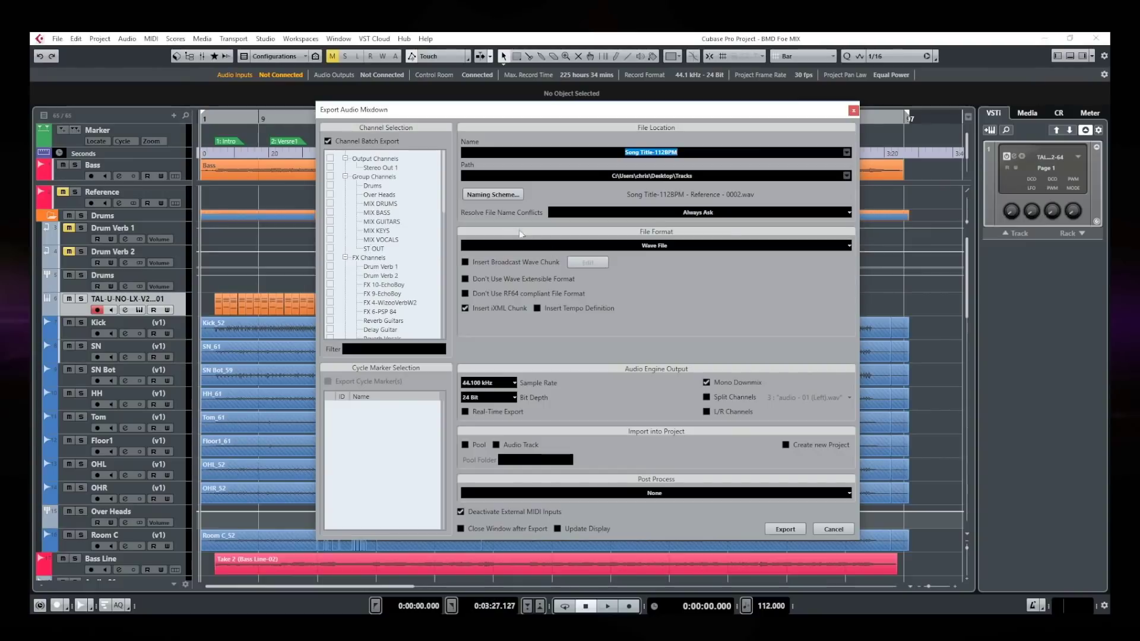
{"action": "left_click", "coordinate": [490, 195]}
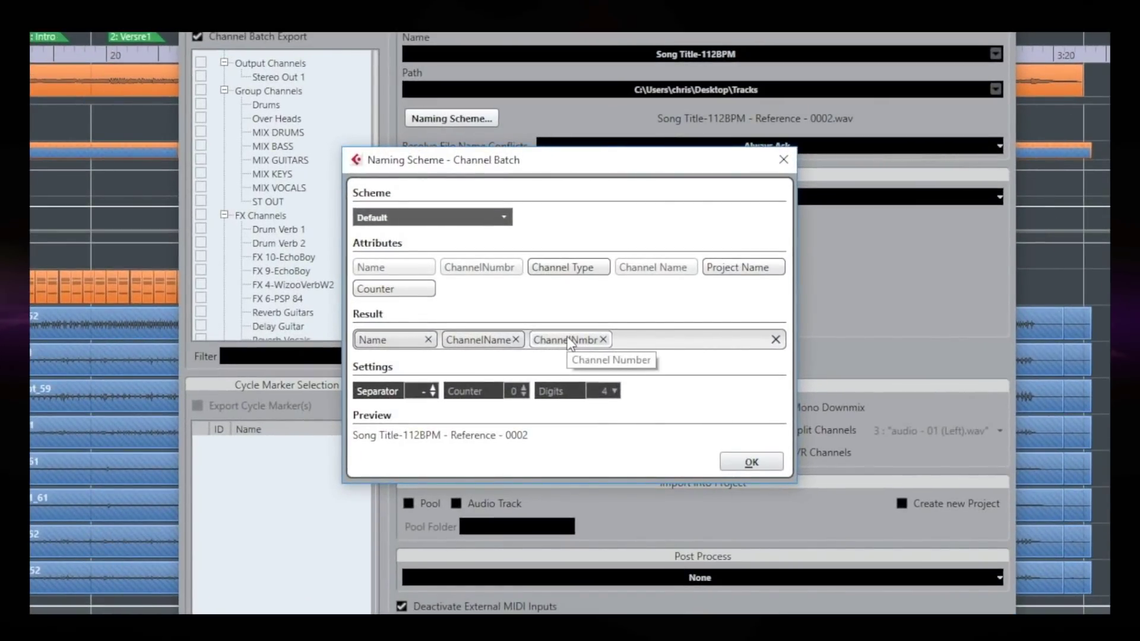
{"action": "left_click_drag", "start_coordinate": [568, 342], "coordinate": [447, 340]}
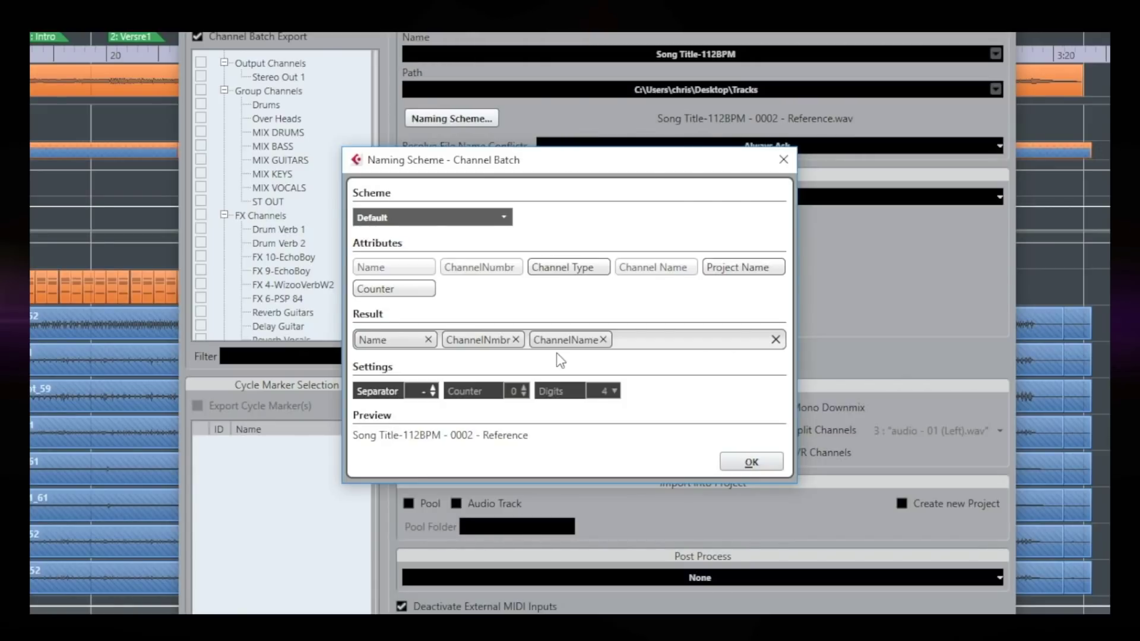
{"action": "left_click", "coordinate": [751, 462]}
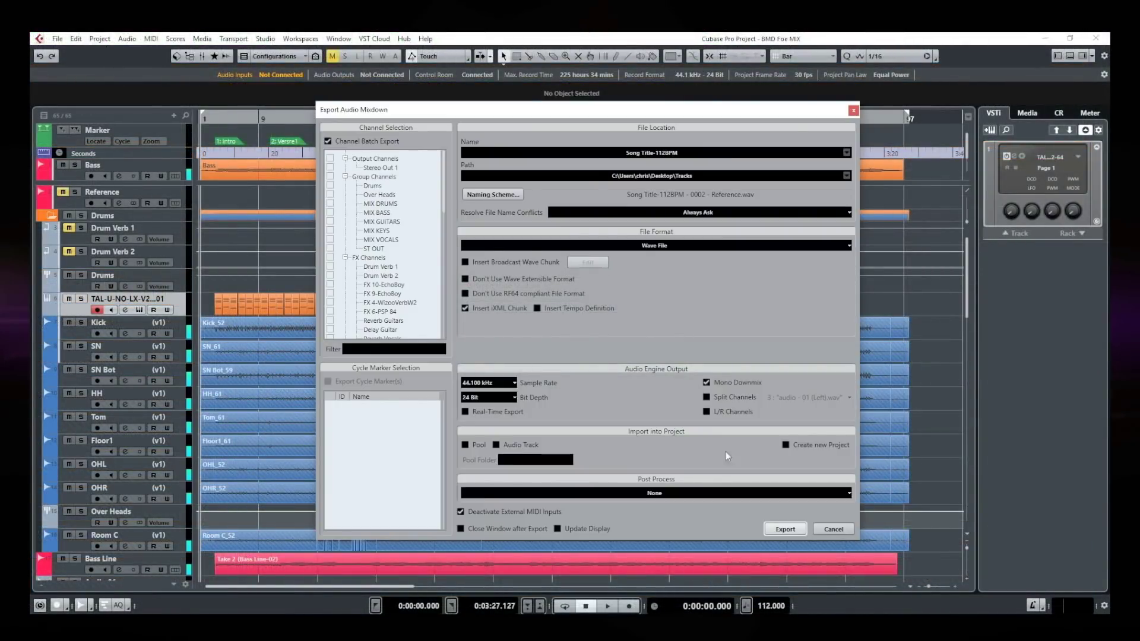
{"action": "left_click", "coordinate": [831, 529]}
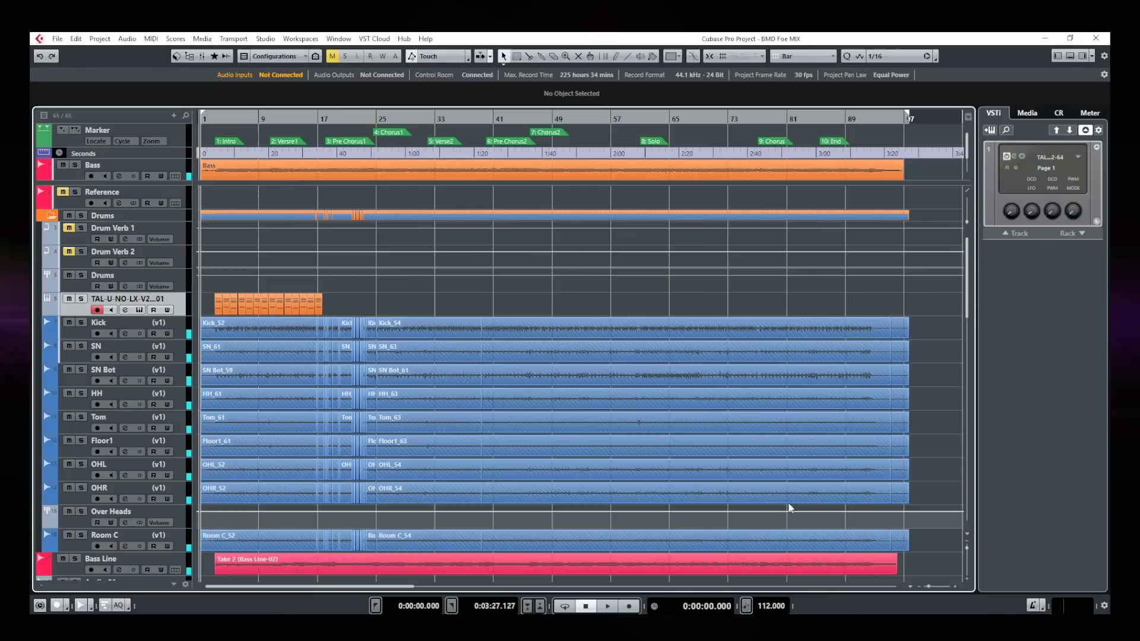
Step: Create a new project from the Empty template
{"action": "left_click", "coordinate": [57, 38]}
{"action": "left_click", "coordinate": [78, 49]}
{"action": "double_click", "coordinate": [612, 261]}
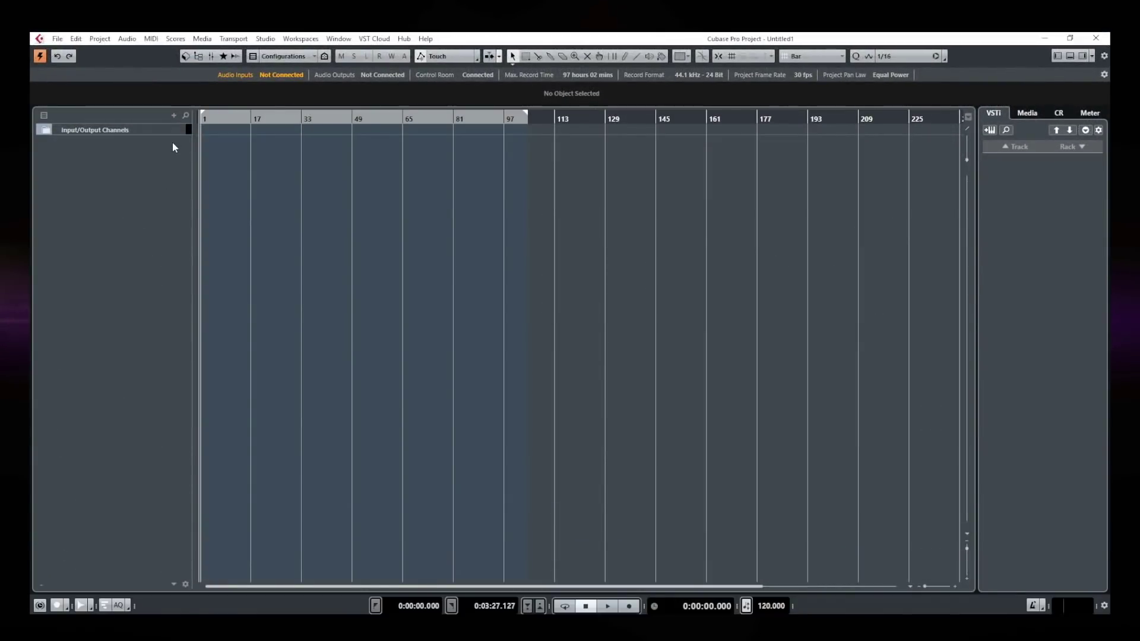
Step: Import all numbered stem files from the Tracks folder, copying them onto separate tracks
{"action": "left_click", "coordinate": [58, 39]}
{"action": "mouse_move", "coordinate": [77, 199]}
{"action": "left_click", "coordinate": [224, 202]}
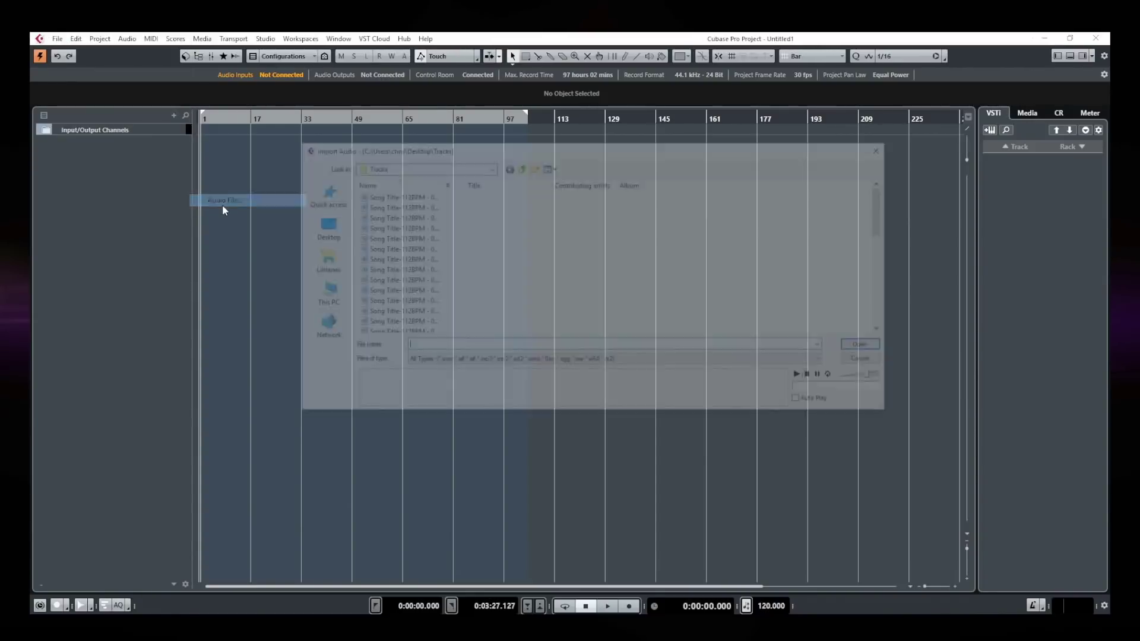
{"action": "left_click", "coordinate": [382, 196]}
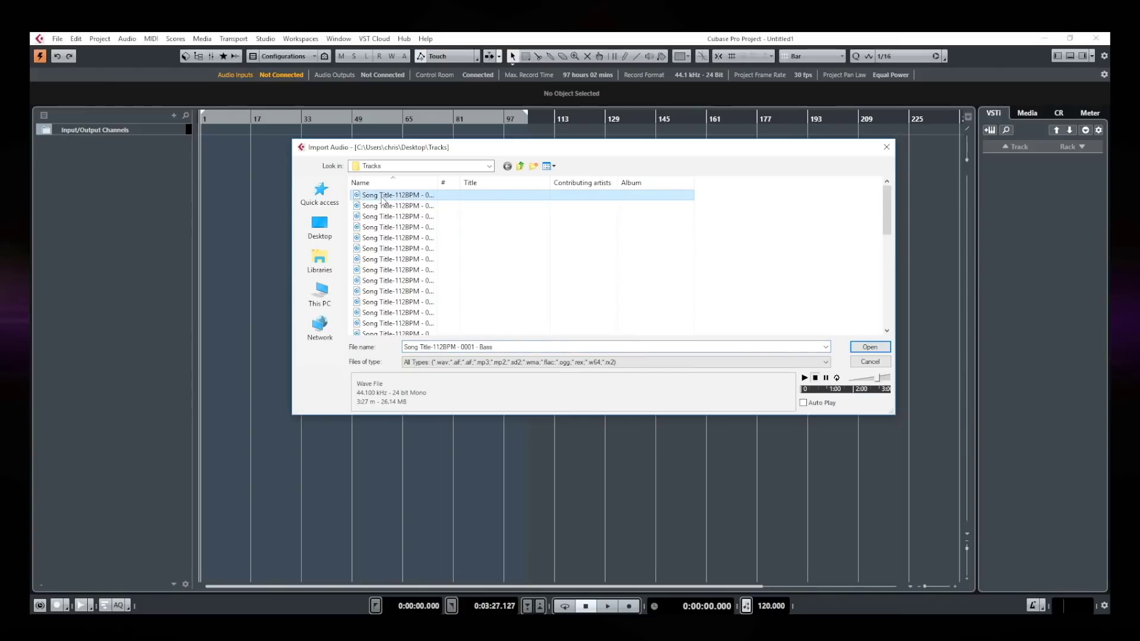
{"action": "key", "text": "ctrl+a"}
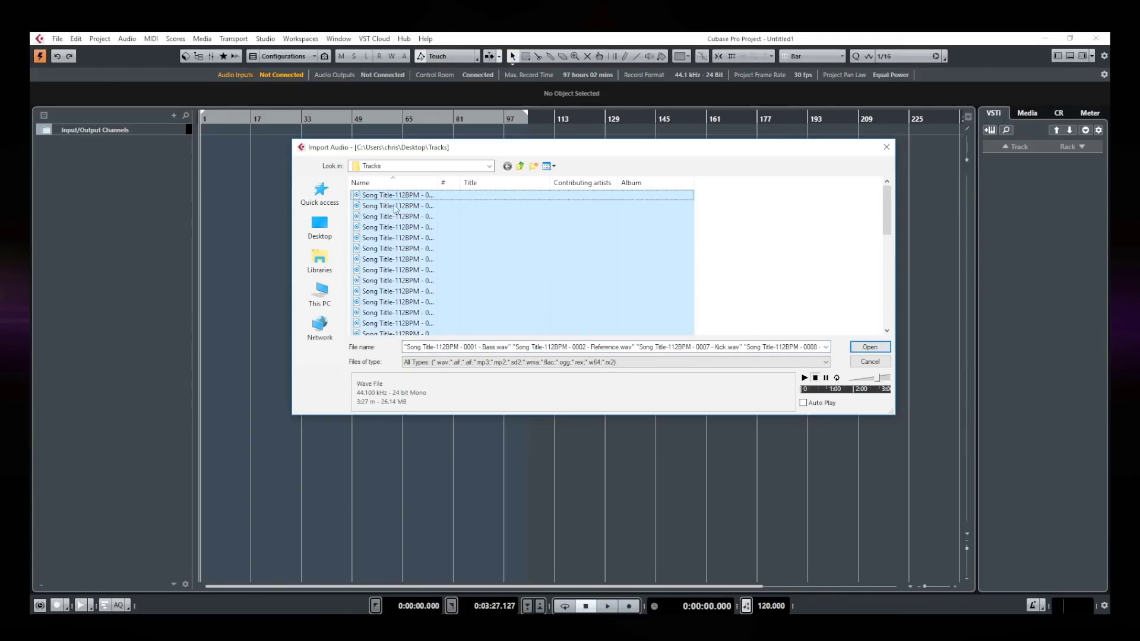
{"action": "left_click", "coordinate": [870, 347]}
{"action": "left_click", "coordinate": [612, 372]}
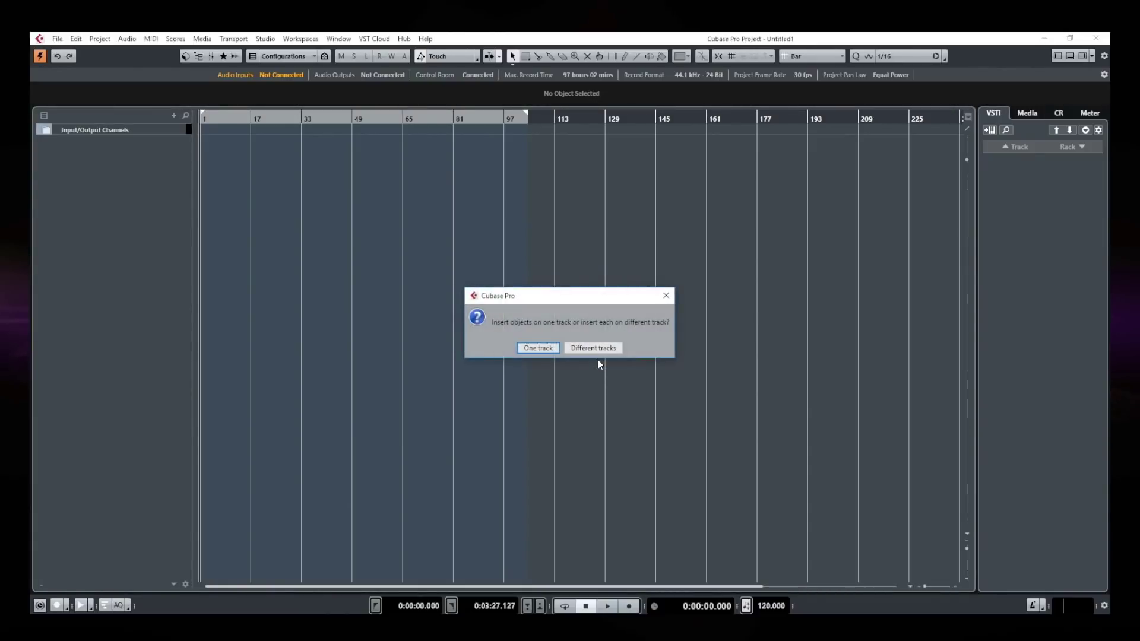
{"action": "left_click", "coordinate": [585, 348]}
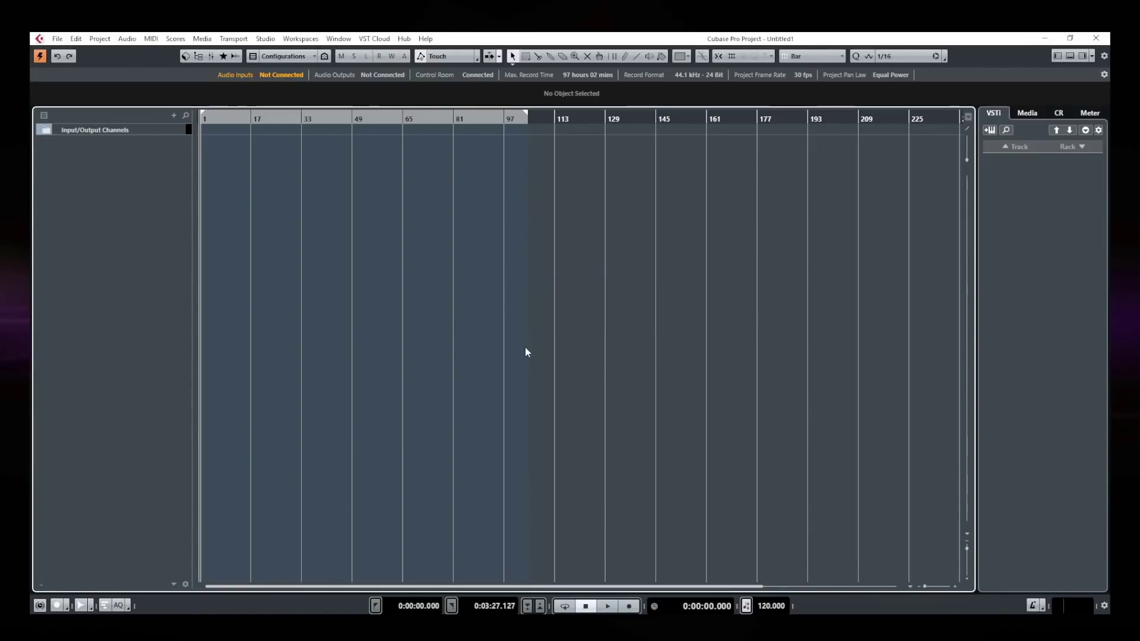